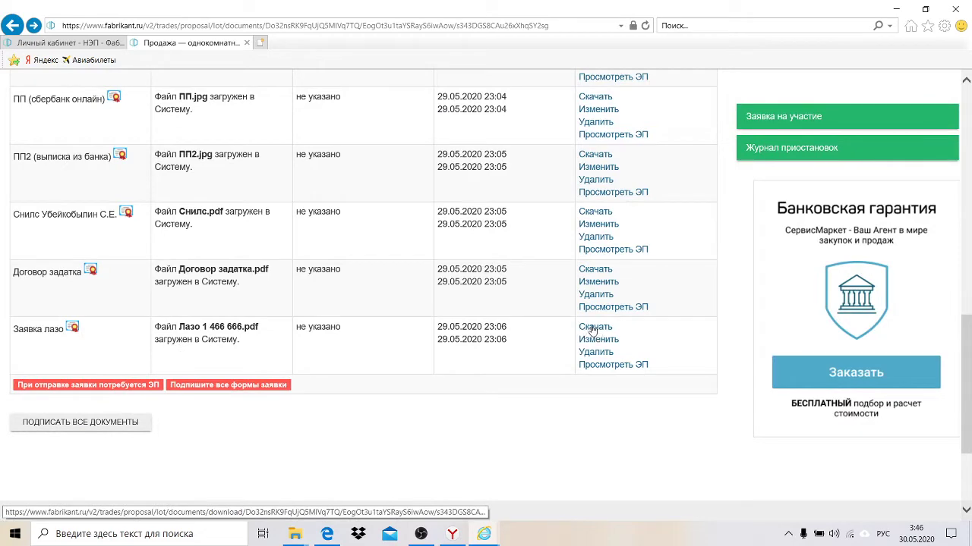
Step: Open the uploaded file Лазо 1 466 666.pdf from the "Заявка лазо" entry and examine its buyout price line
{"action": "left_click", "coordinate": [592, 328]}
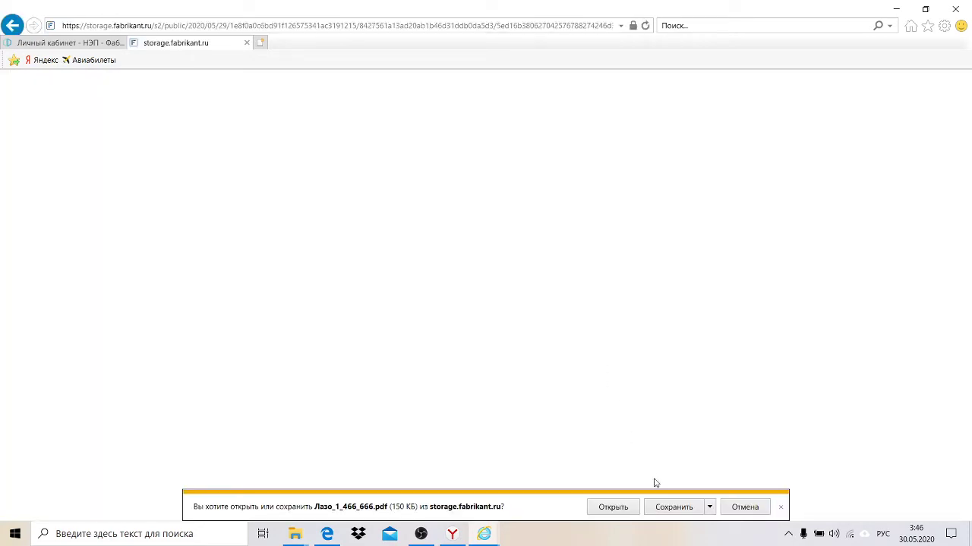
{"action": "left_click", "coordinate": [611, 513]}
{"action": "left_click", "coordinate": [543, 328]}
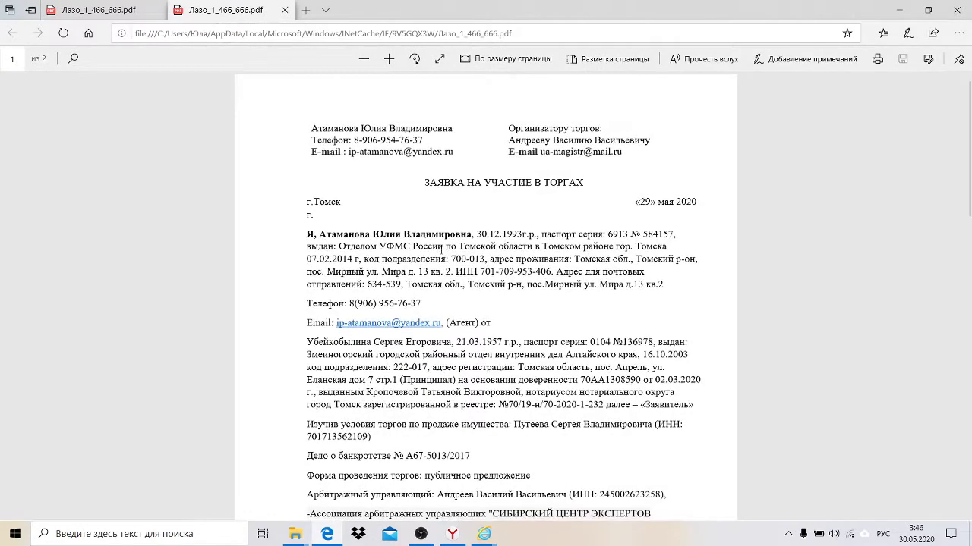
{"action": "scroll", "coordinate": [442, 251], "scroll_direction": "down", "scroll_amount": 5}
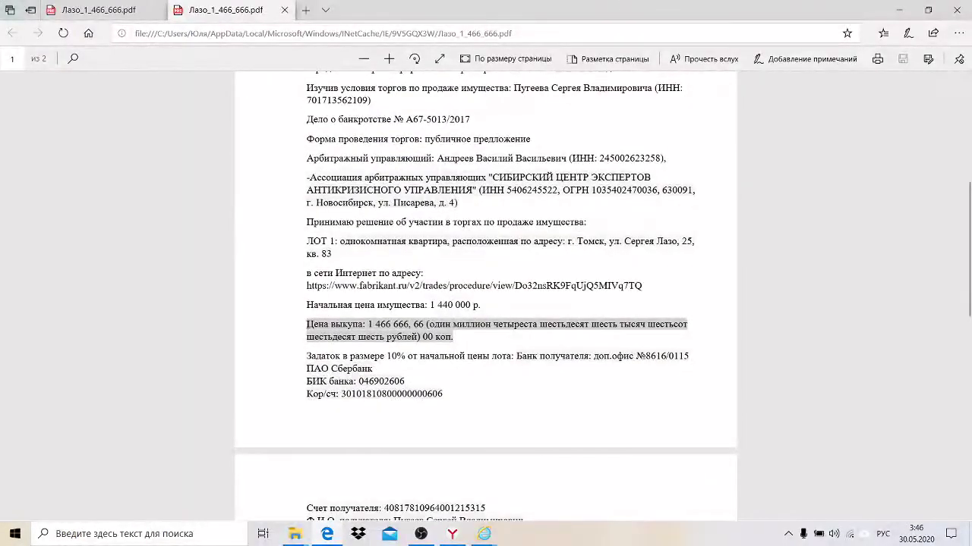
{"action": "left_click_drag", "start_coordinate": [308, 324], "coordinate": [488, 346]}
{"action": "left_click", "coordinate": [487, 346]}
Step: Switch to the lot page in Yandex Browser and check the starting price for stage 3 of application acceptance
{"action": "left_click", "coordinate": [453, 535]}
{"action": "scroll", "coordinate": [197, 295], "scroll_direction": "down", "scroll_amount": 3}
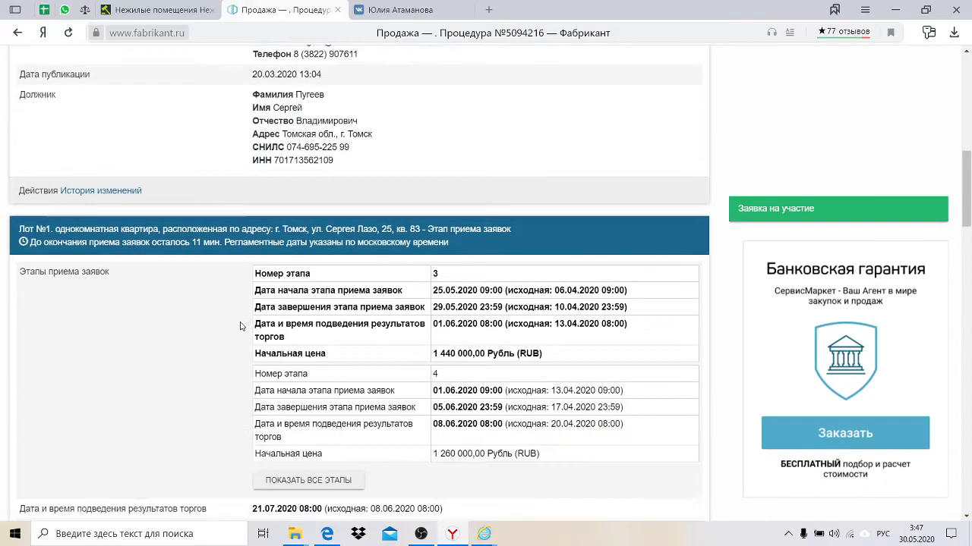
{"action": "left_click_drag", "start_coordinate": [432, 321], "coordinate": [508, 322]}
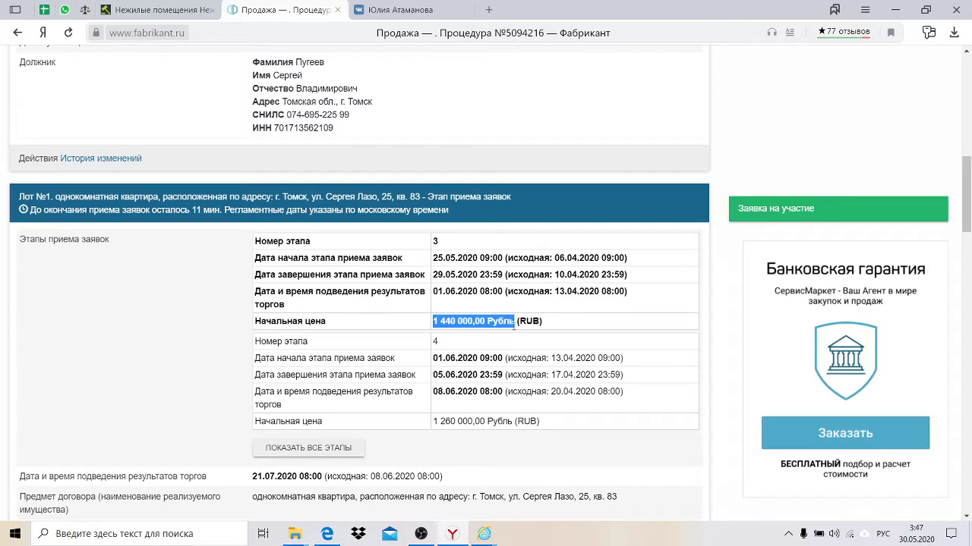
{"action": "left_click", "coordinate": [564, 327]}
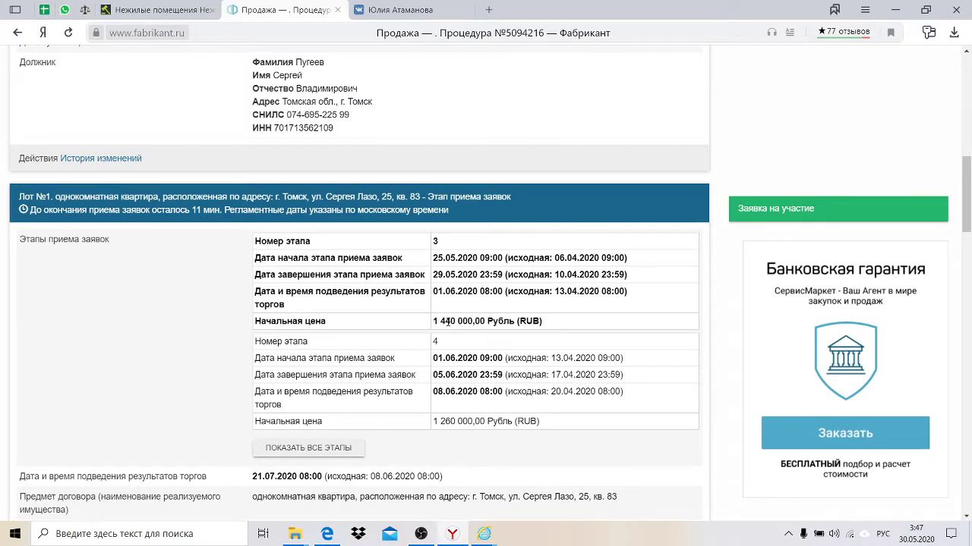
{"action": "left_click_drag", "start_coordinate": [447, 321], "coordinate": [559, 327]}
{"action": "left_click", "coordinate": [464, 322]}
{"action": "left_click", "coordinate": [558, 326]}
{"action": "left_click_drag", "start_coordinate": [552, 321], "coordinate": [433, 322]}
Step: Return to the application's document page in Internet Explorer and add the PDF "Заявка на участие Лазо" from the client's folder
{"action": "left_click", "coordinate": [483, 533]}
{"action": "left_click", "coordinate": [506, 492]}
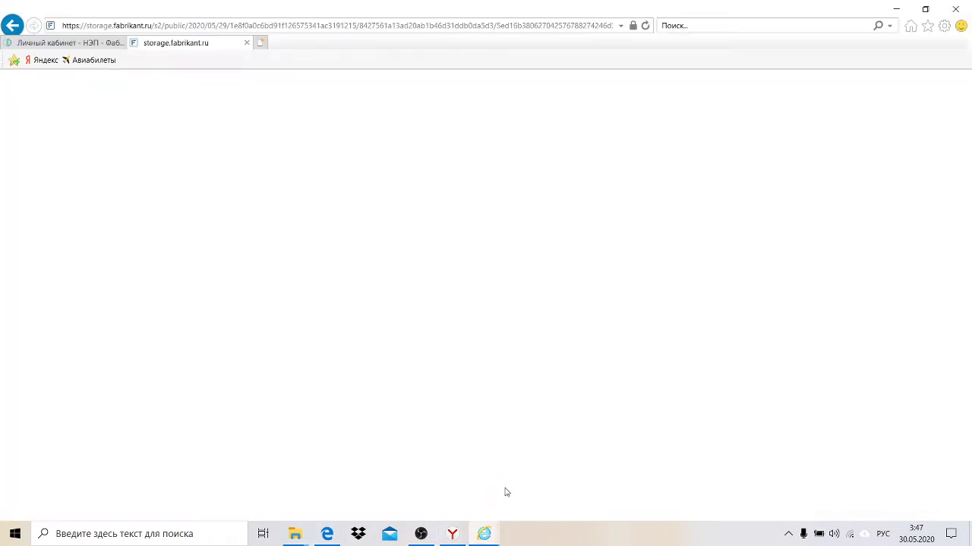
{"action": "left_click", "coordinate": [12, 25]}
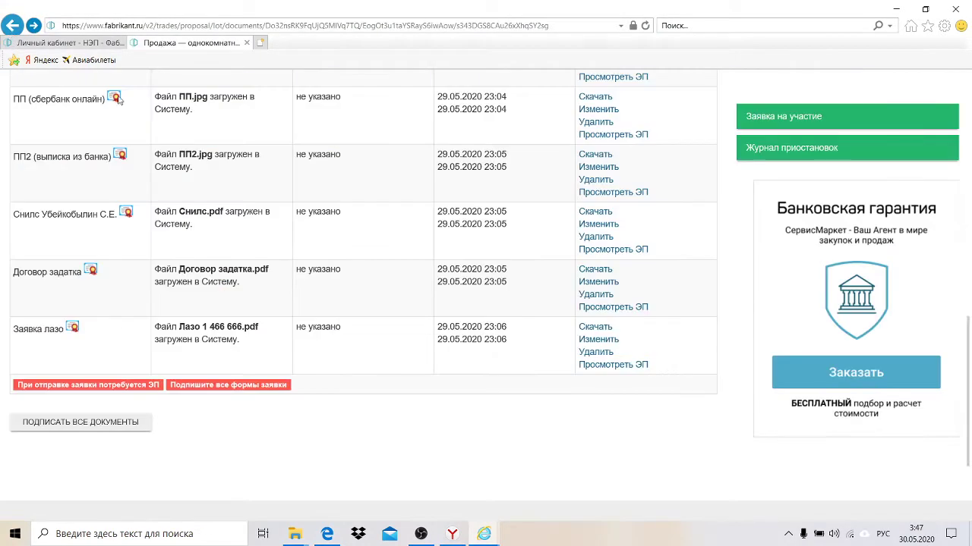
{"action": "scroll", "coordinate": [88, 415], "scroll_direction": "up", "scroll_amount": 6}
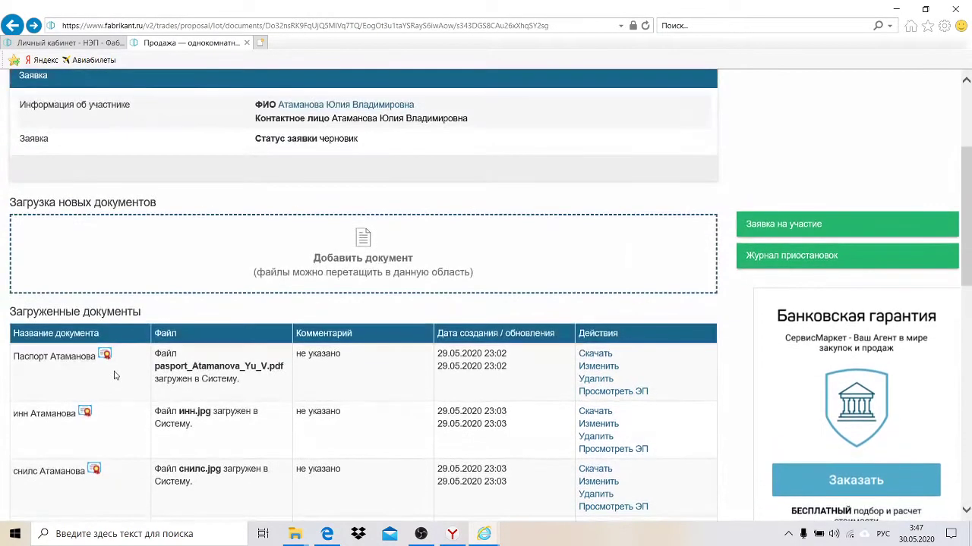
{"action": "left_click", "coordinate": [330, 271]}
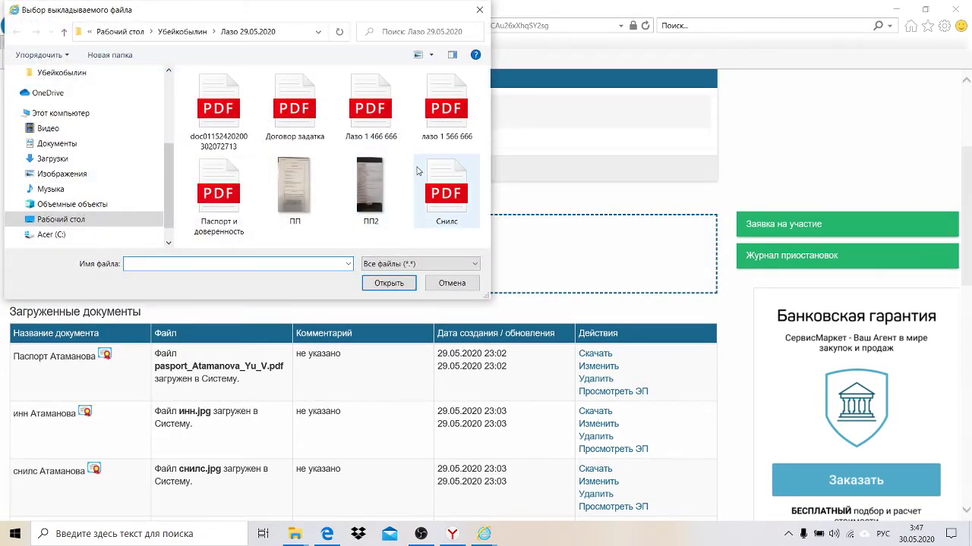
{"action": "left_click", "coordinate": [192, 38]}
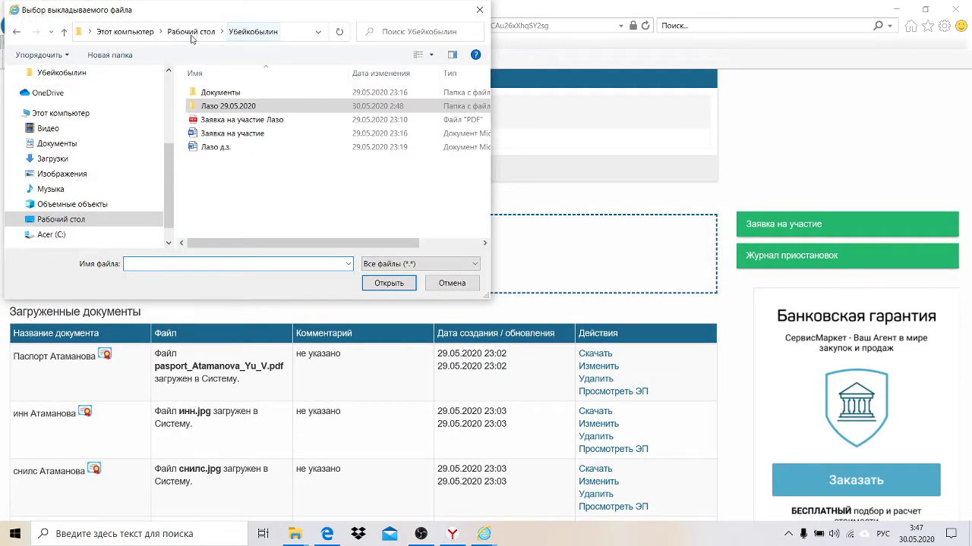
{"action": "left_click", "coordinate": [255, 121]}
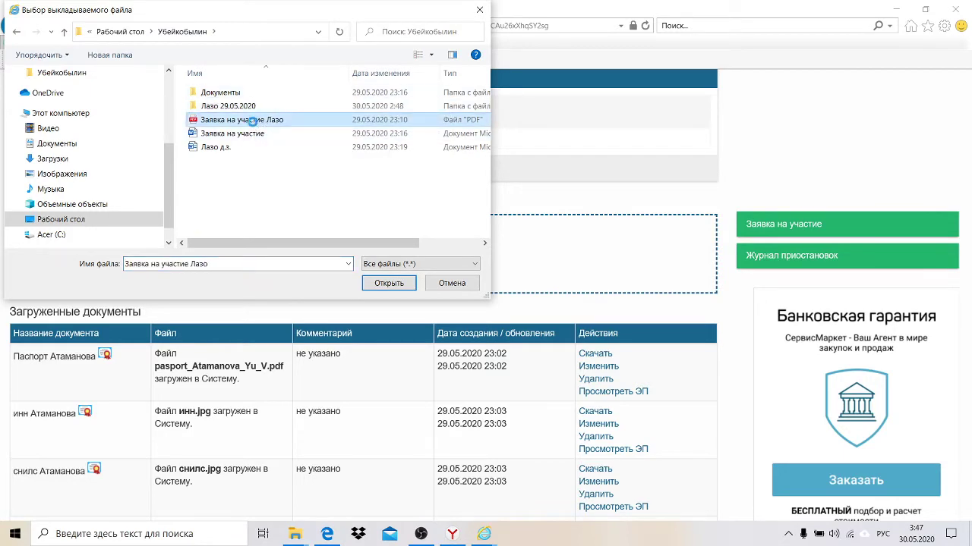
{"action": "right_click", "coordinate": [253, 121]}
{"action": "left_click", "coordinate": [238, 124]}
{"action": "double_click", "coordinate": [238, 125]}
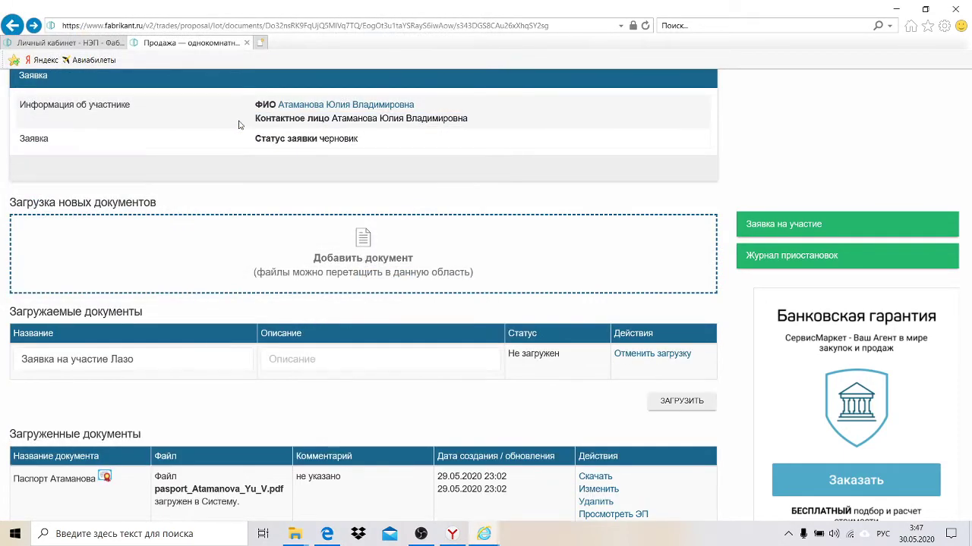
Step: Clear the open windows and open "Заявка на участие Лазо" as a PDF from the client's folder on the desktop
{"action": "left_click", "coordinate": [899, 6]}
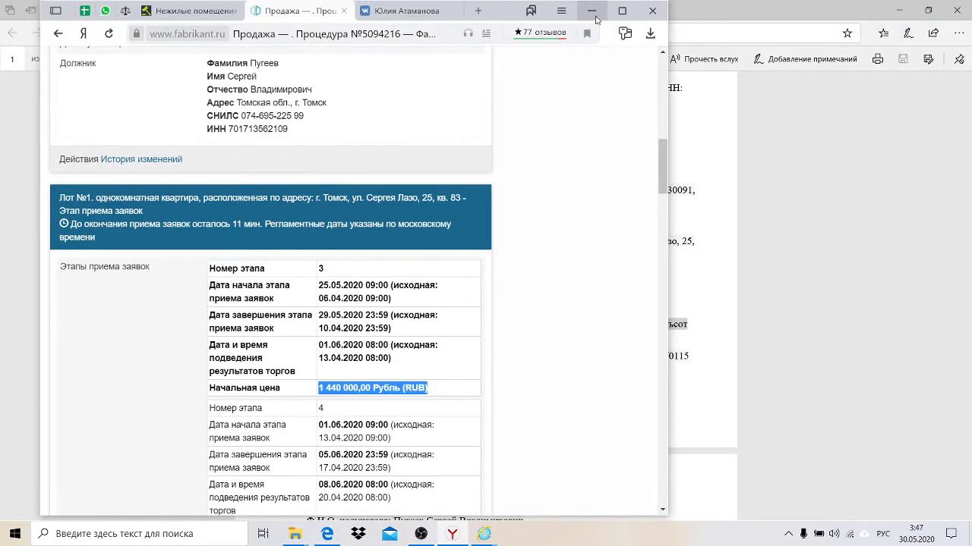
{"action": "left_click", "coordinate": [593, 12]}
{"action": "left_click", "coordinate": [898, 10]}
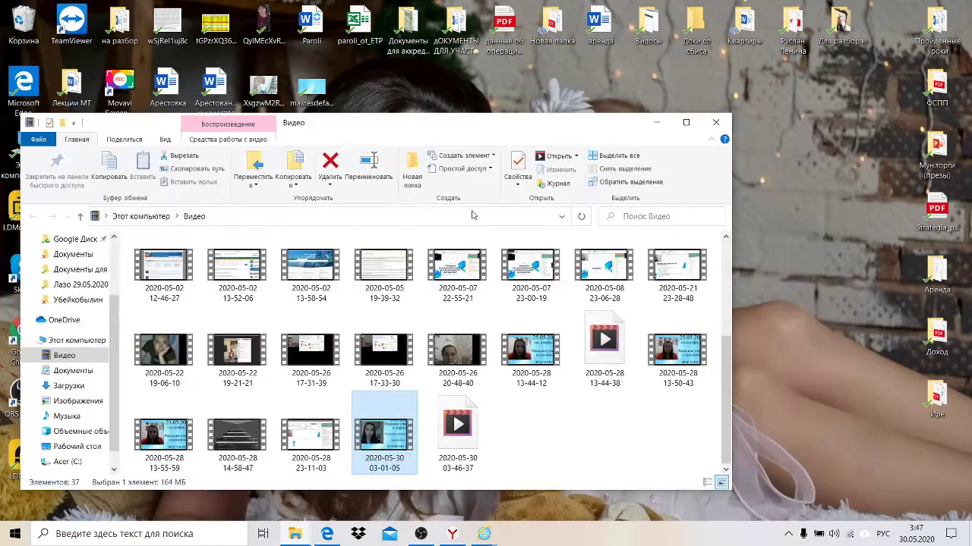
{"action": "left_click", "coordinate": [711, 126]}
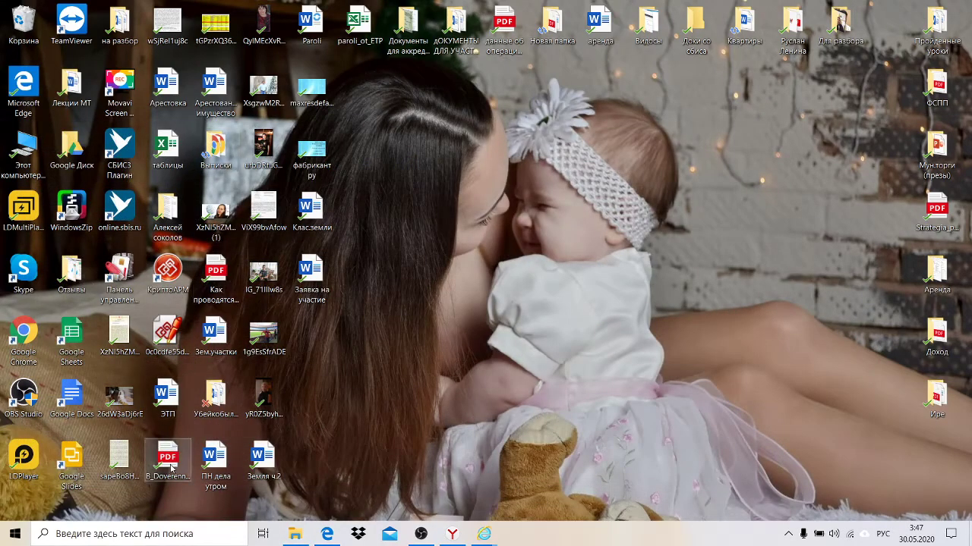
{"action": "double_click", "coordinate": [221, 403]}
{"action": "double_click", "coordinate": [313, 277]}
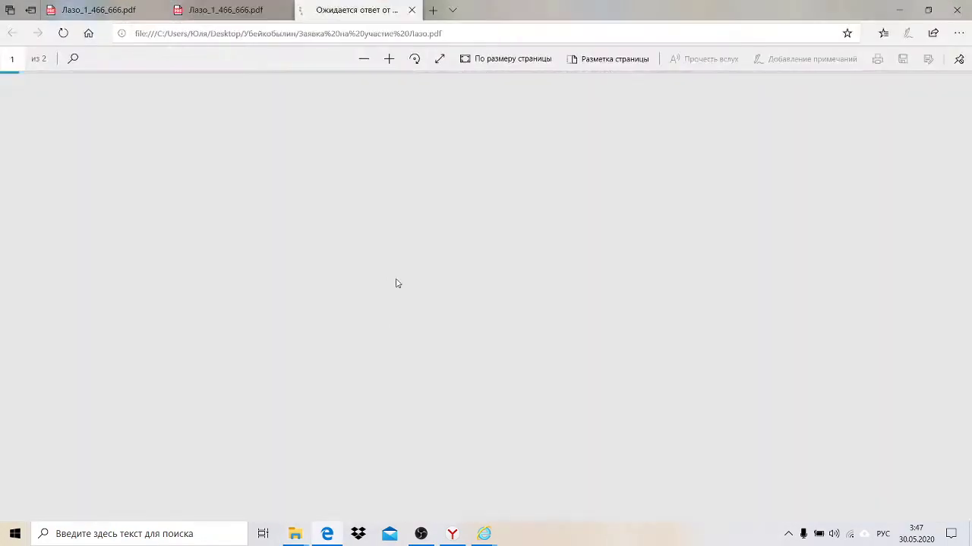
Step: Check the property's starting price line and the signed second page of the application PDF, and close the viewer
{"action": "scroll", "coordinate": [396, 283], "scroll_direction": "down", "scroll_amount": 3}
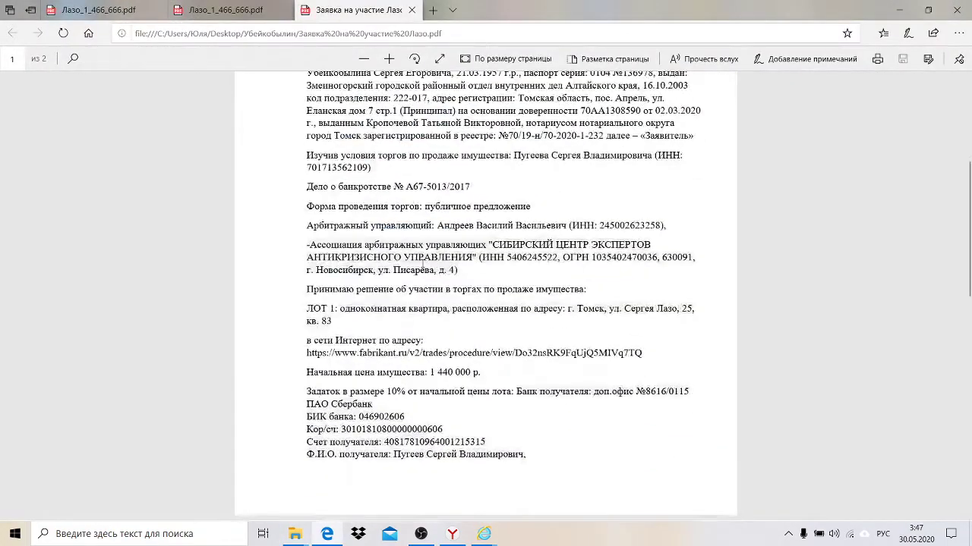
{"action": "scroll", "coordinate": [423, 237], "scroll_direction": "down", "scroll_amount": 2}
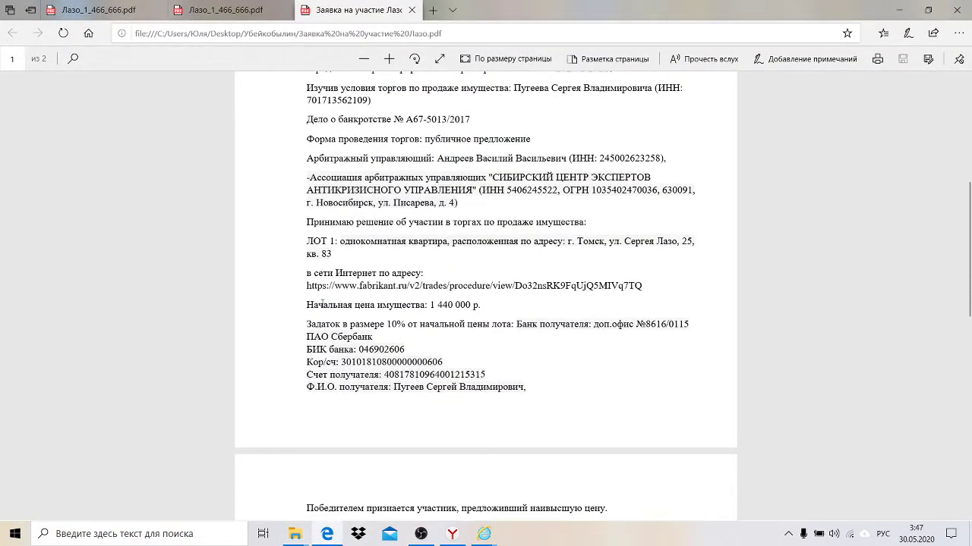
{"action": "left_click_drag", "start_coordinate": [317, 304], "coordinate": [482, 305]}
{"action": "scroll", "coordinate": [513, 320], "scroll_direction": "down", "scroll_amount": 4}
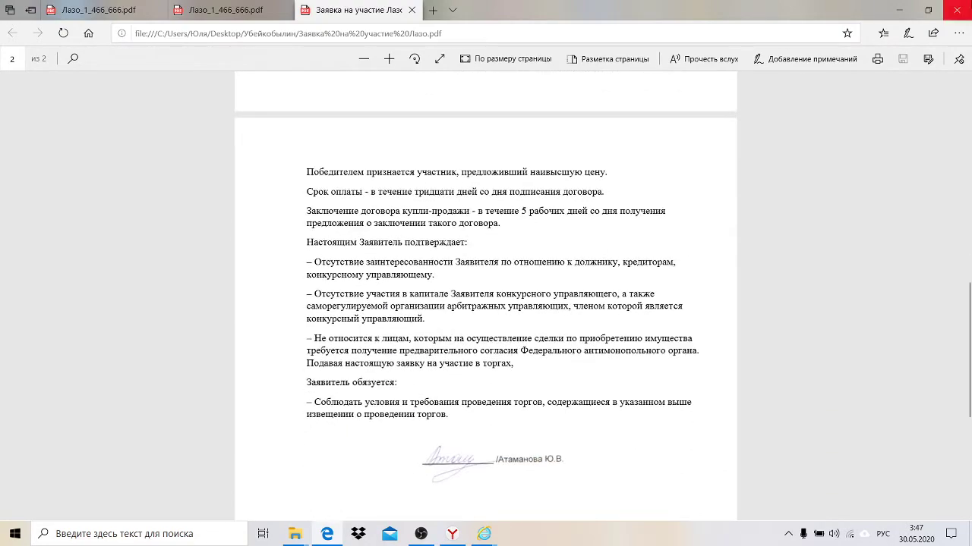
{"action": "left_click", "coordinate": [957, 10]}
{"action": "left_click", "coordinate": [421, 298]}
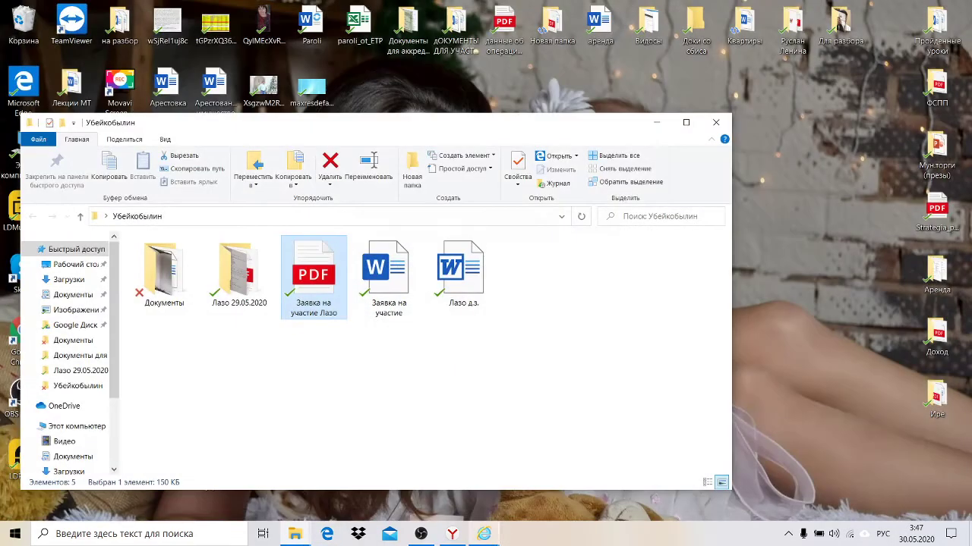
Step: Switch back to the document page in Internet Explorer and upload "Заявка на участие Лазо" under its existing name without a description
{"action": "left_click", "coordinate": [452, 534]}
{"action": "left_click", "coordinate": [622, 11]}
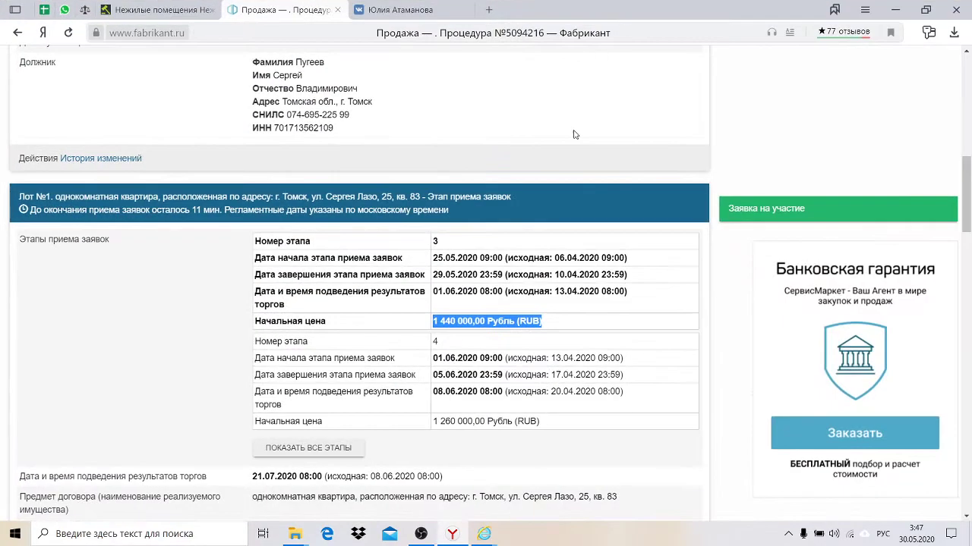
{"action": "mouse_move", "coordinate": [483, 534]}
{"action": "left_click", "coordinate": [536, 509]}
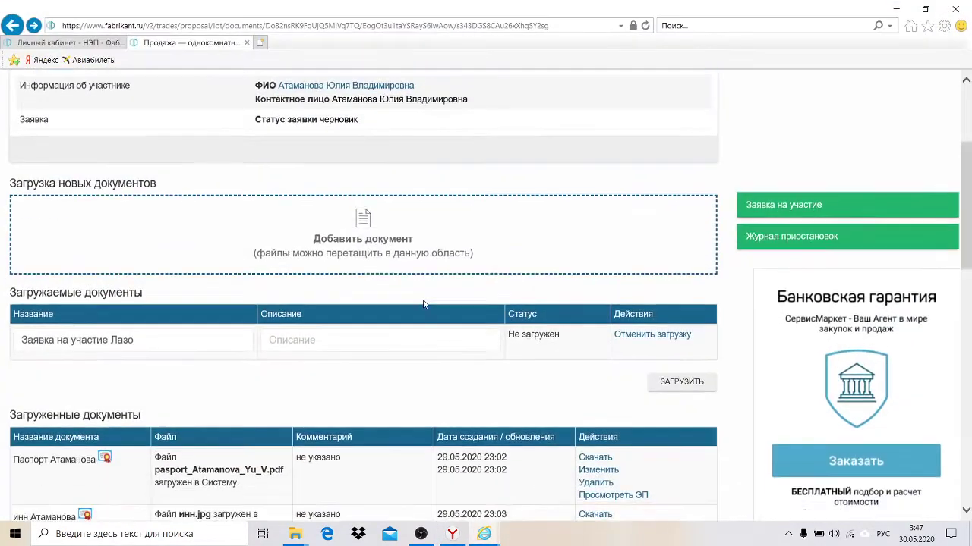
{"action": "scroll", "coordinate": [150, 258], "scroll_direction": "down", "scroll_amount": 3}
{"action": "left_click", "coordinate": [159, 225]}
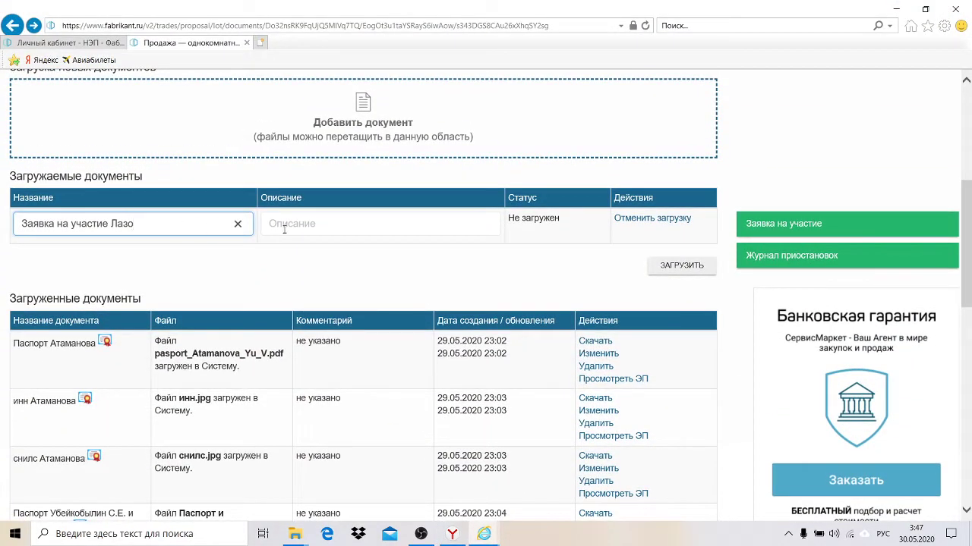
{"action": "scroll", "coordinate": [539, 249], "scroll_direction": "down", "scroll_amount": 3}
{"action": "scroll", "coordinate": [581, 226], "scroll_direction": "up", "scroll_amount": 3}
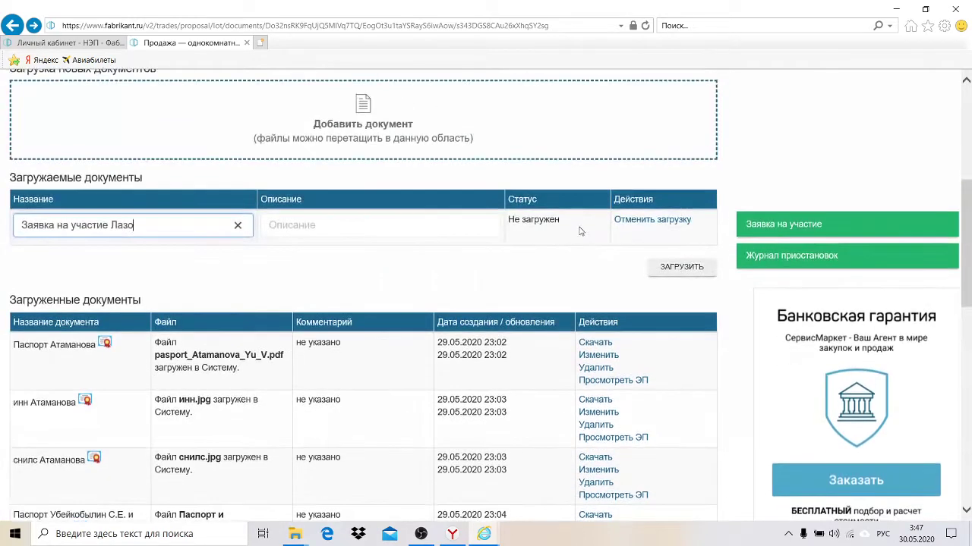
{"action": "left_click", "coordinate": [665, 268]}
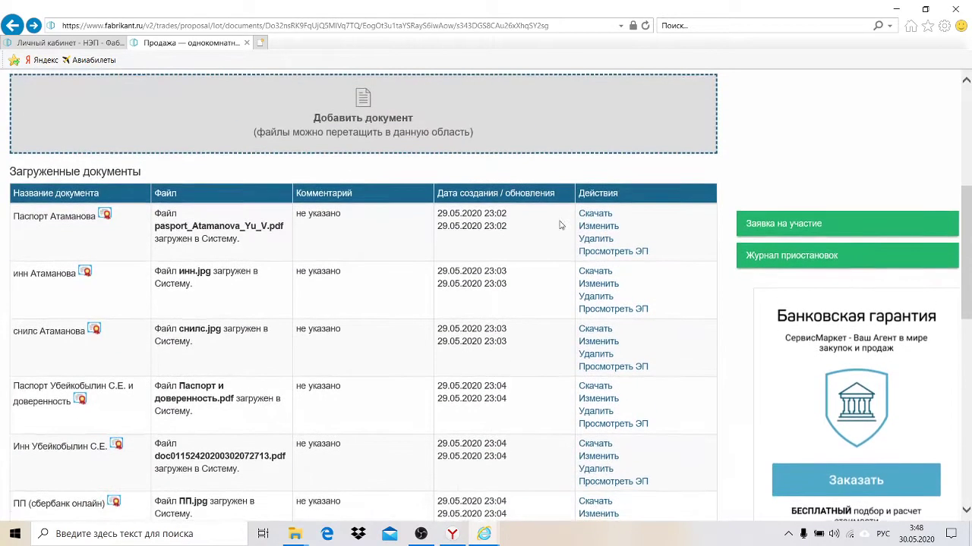
Step: Delete the outdated "Заявка лазо" document with the file Лазо 1 466 666.pdf from the uploaded documents
{"action": "scroll", "coordinate": [561, 225], "scroll_direction": "down", "scroll_amount": 7}
{"action": "scroll", "coordinate": [169, 224], "scroll_direction": "up", "scroll_amount": 1}
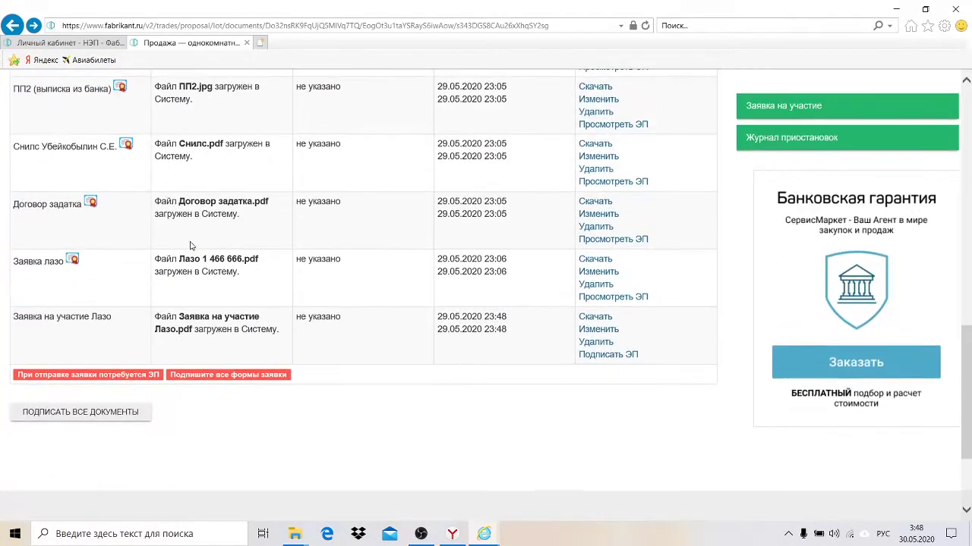
{"action": "left_click", "coordinate": [599, 285]}
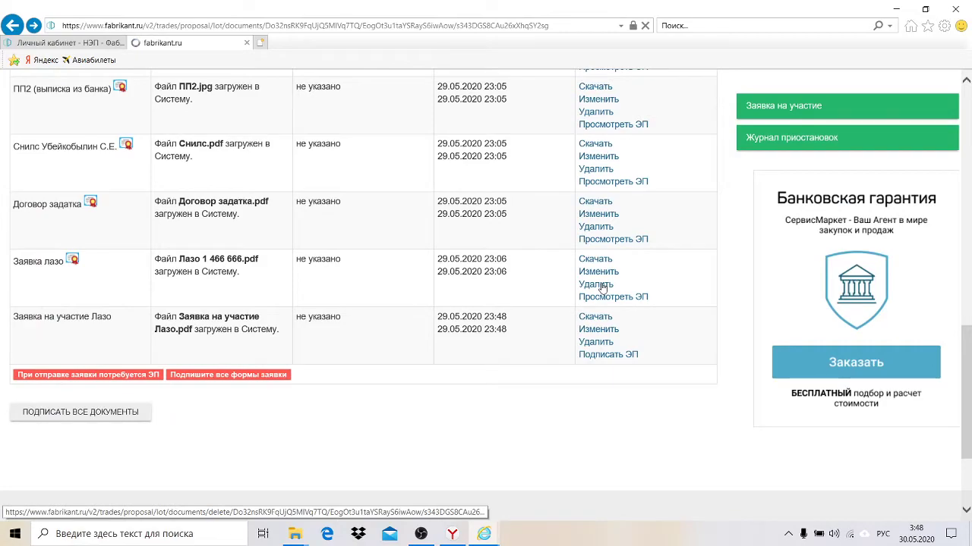
Step: Sign "Заявка на участие Лазо" electronically with the certificate valid until 13.08.2021 and check the uploaded documents for signature marks
{"action": "scroll", "coordinate": [593, 294], "scroll_direction": "down", "scroll_amount": 10}
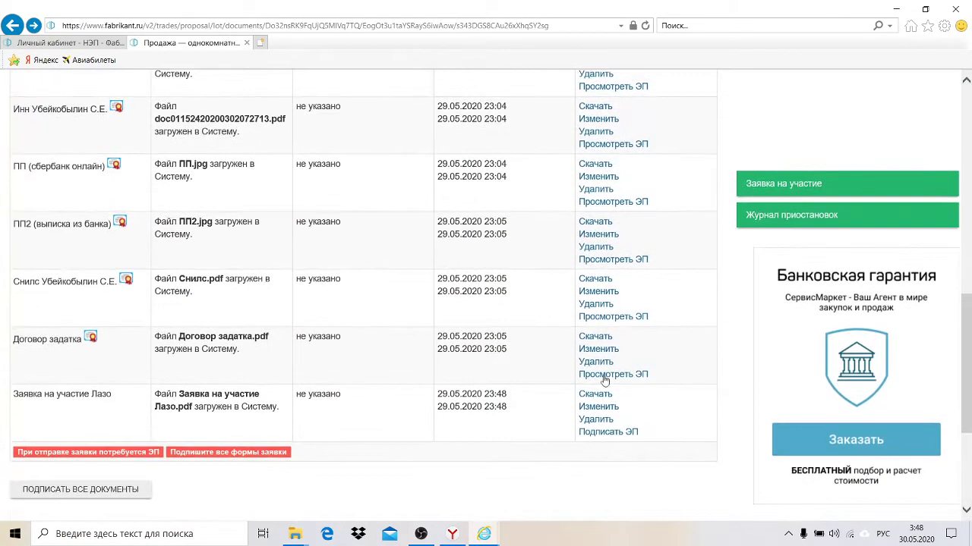
{"action": "left_click", "coordinate": [608, 433]}
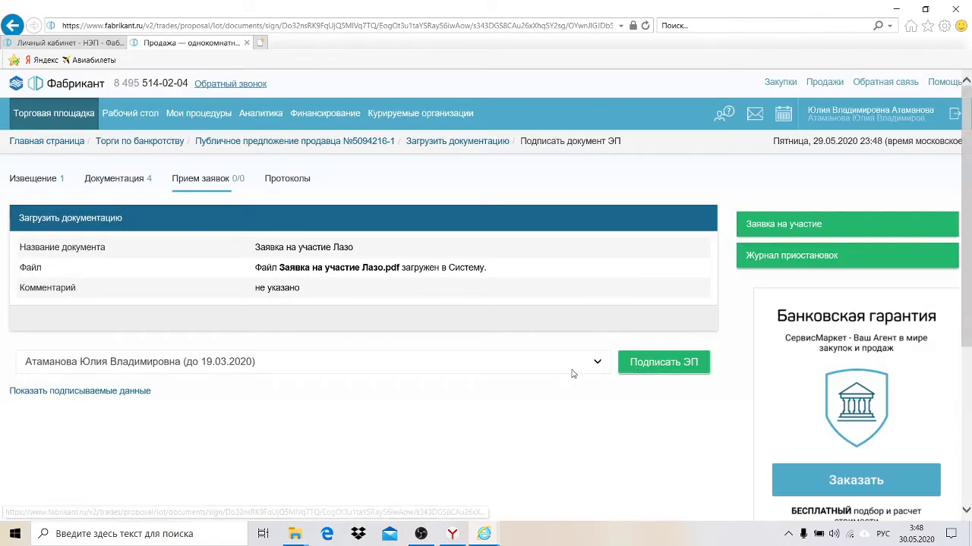
{"action": "left_click", "coordinate": [585, 369]}
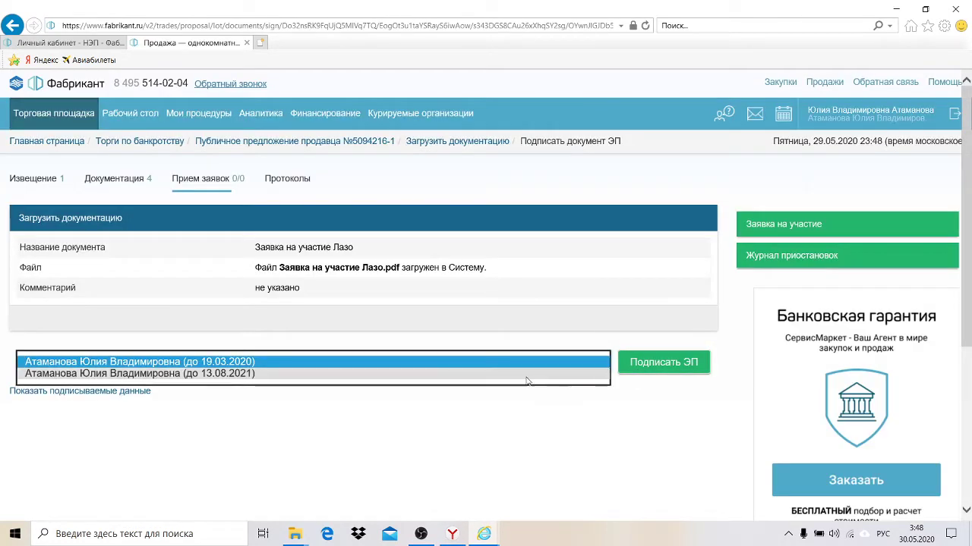
{"action": "left_click", "coordinate": [524, 374]}
{"action": "left_click", "coordinate": [633, 367]}
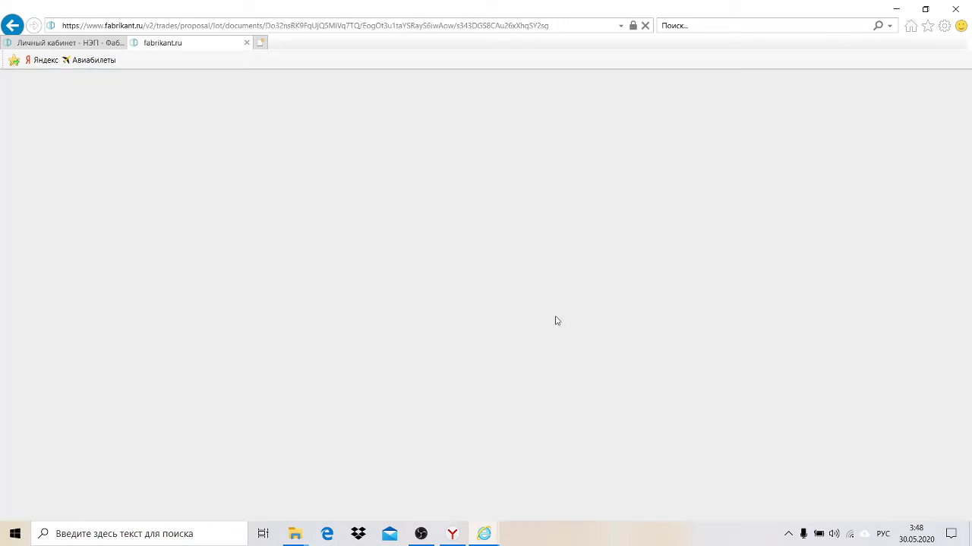
{"action": "scroll", "coordinate": [555, 319], "scroll_direction": "down", "scroll_amount": 5}
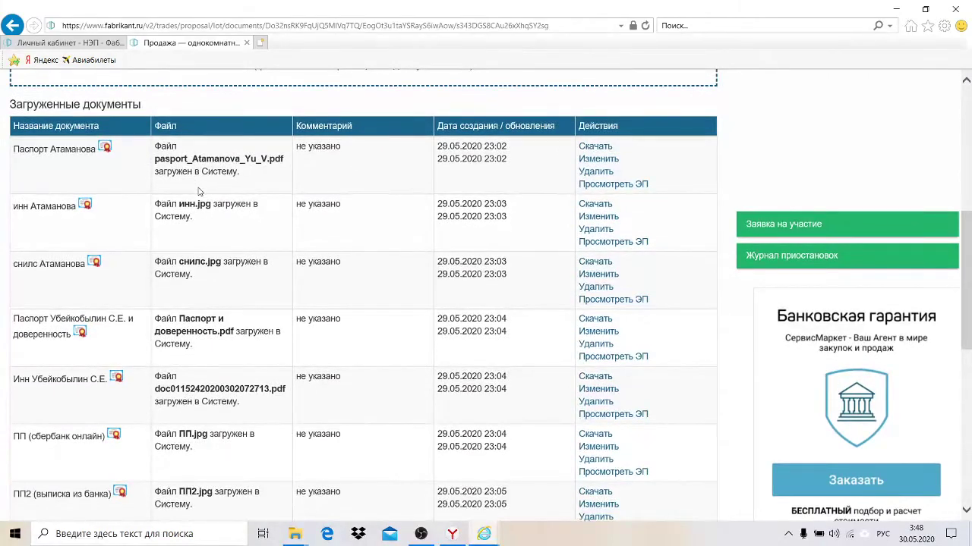
{"action": "scroll", "coordinate": [55, 248], "scroll_direction": "down", "scroll_amount": 3}
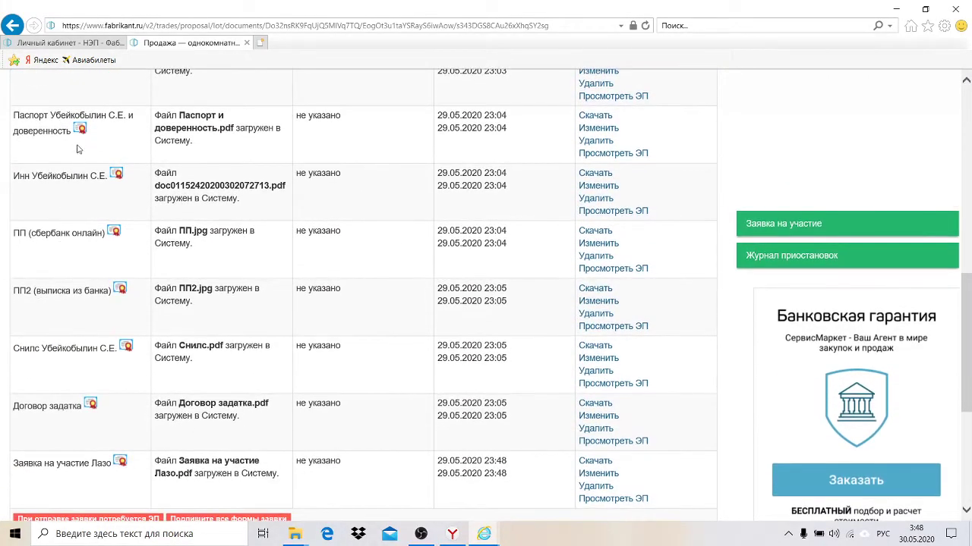
{"action": "scroll", "coordinate": [81, 228], "scroll_direction": "down", "scroll_amount": 1}
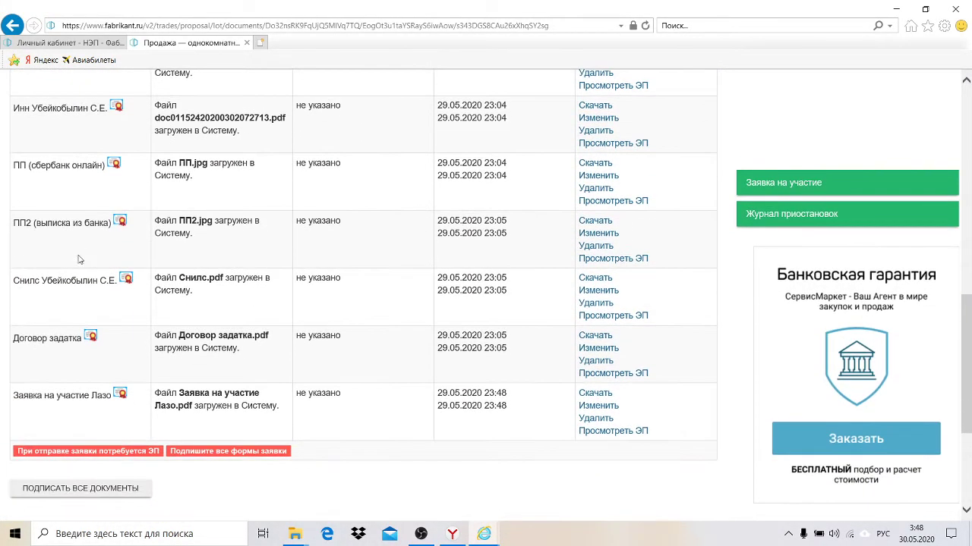
Step: Run the signing of all uploaded documents to check whether any are still unsigned
{"action": "scroll", "coordinate": [84, 292], "scroll_direction": "down", "scroll_amount": 2}
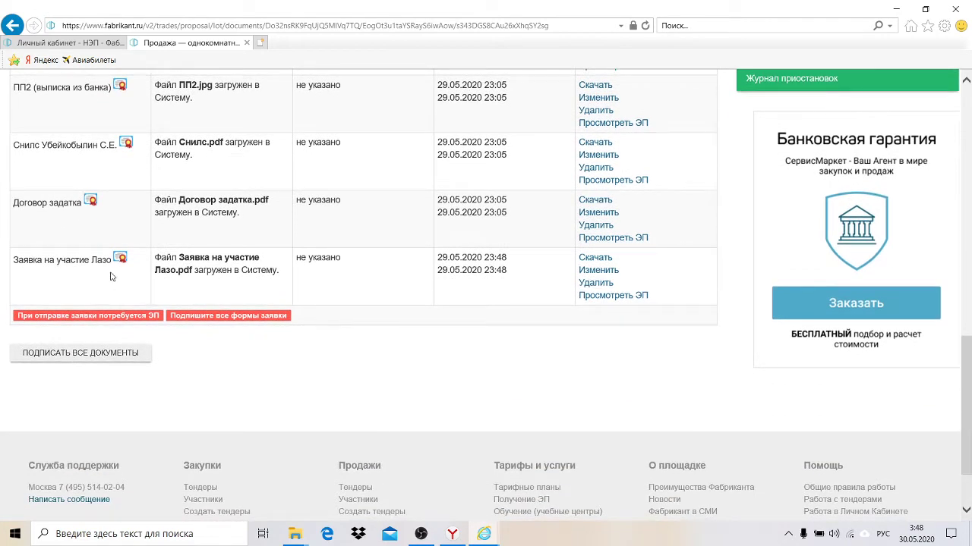
{"action": "left_click", "coordinate": [114, 357]}
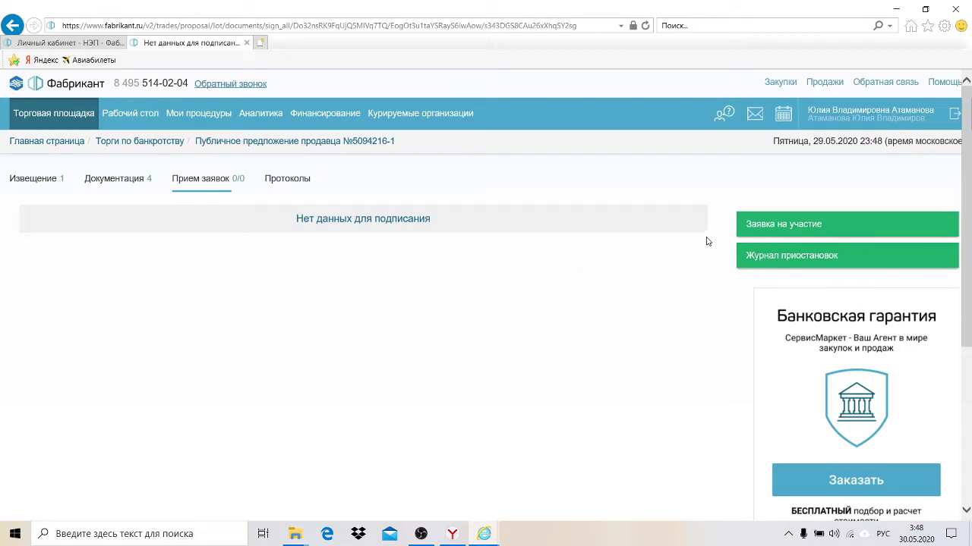
{"action": "triple_click", "coordinate": [371, 228]}
{"action": "left_click", "coordinate": [516, 238]}
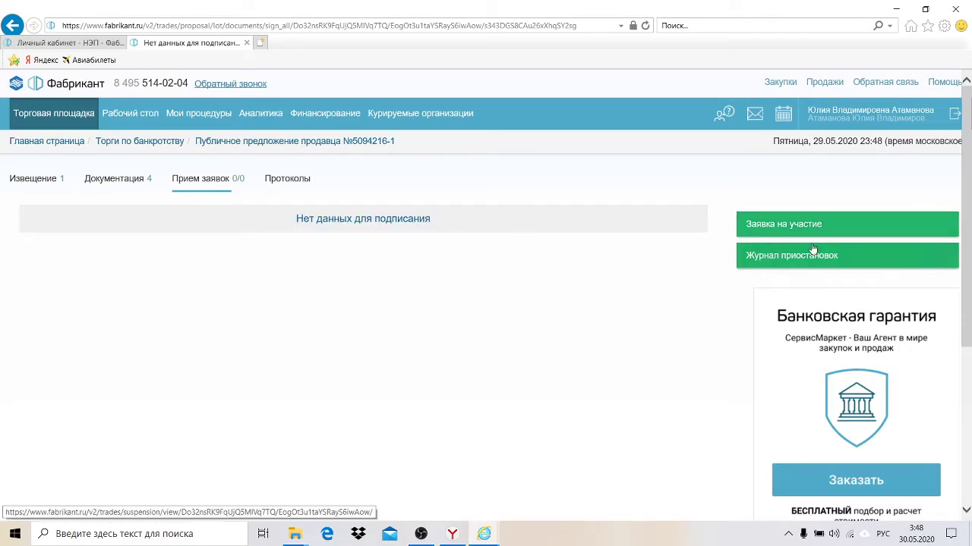
Step: Open the draft application for lot №1 for editing and review its lot forms and submission deadline
{"action": "left_click", "coordinate": [809, 225]}
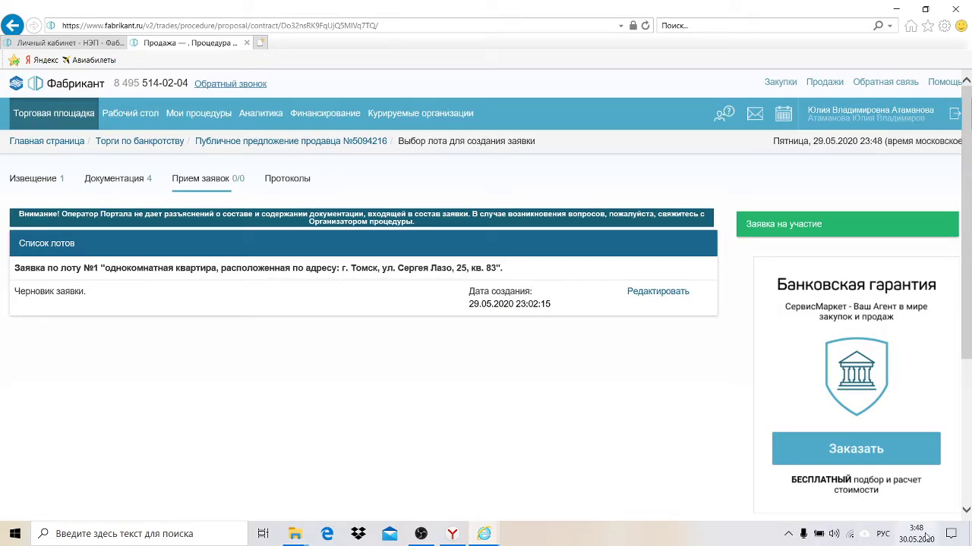
{"action": "mouse_move", "coordinate": [925, 540]}
{"action": "left_click", "coordinate": [645, 295]}
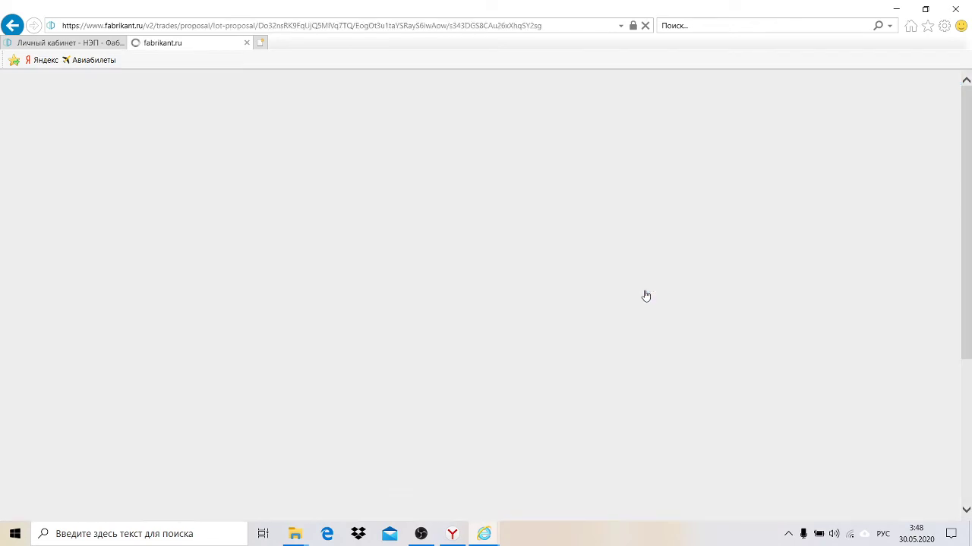
{"action": "scroll", "coordinate": [570, 306], "scroll_direction": "down", "scroll_amount": 3}
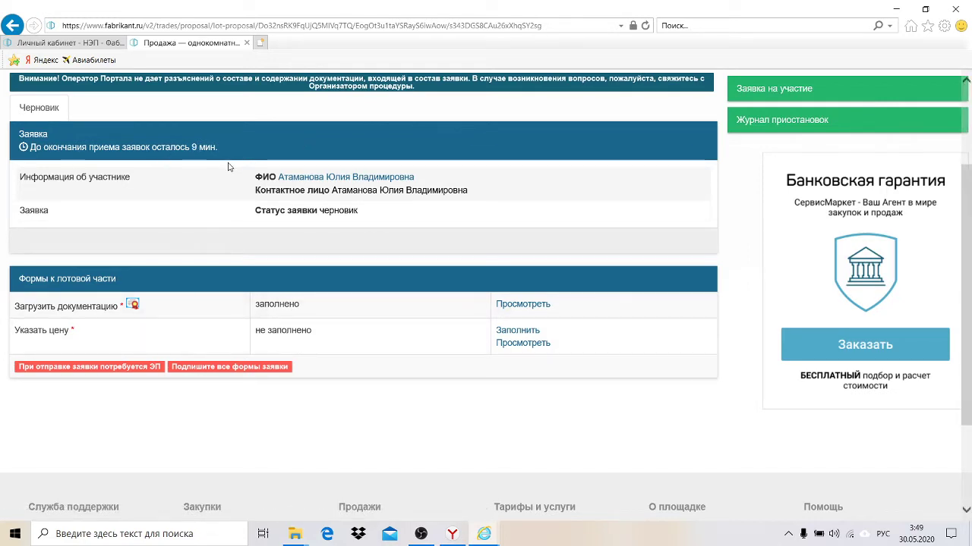
{"action": "scroll", "coordinate": [235, 190], "scroll_direction": "up", "scroll_amount": 1}
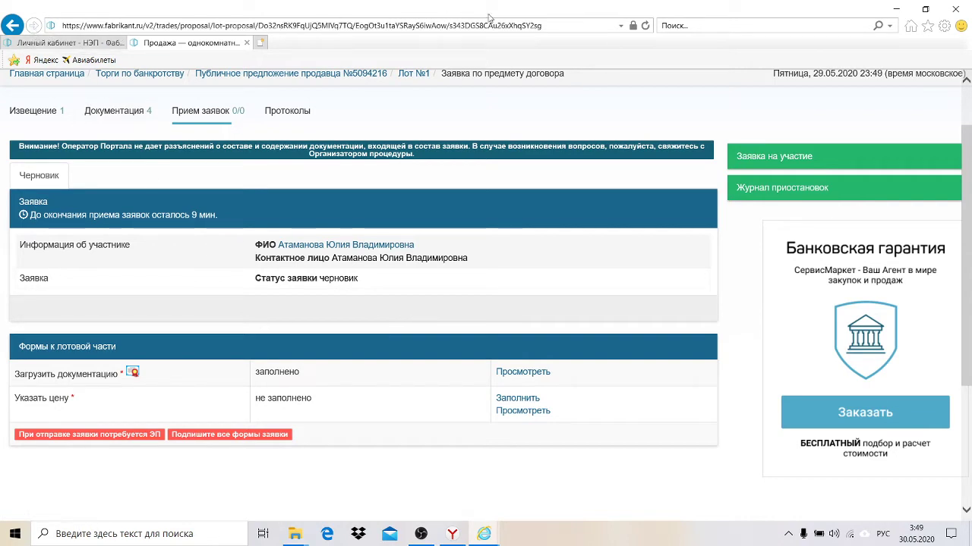
Step: Reload the draft application page repeatedly to monitor the time left for submitting applications
{"action": "left_click", "coordinate": [646, 25]}
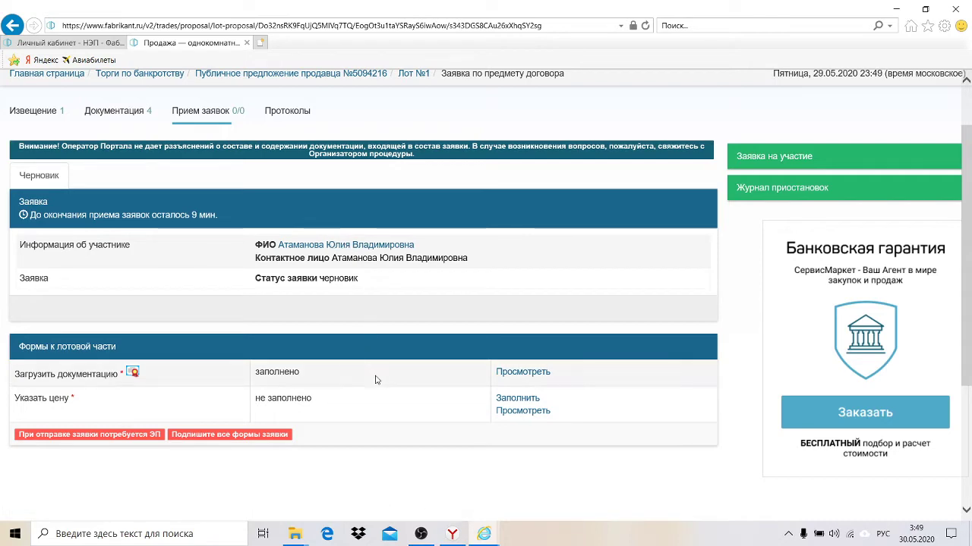
{"action": "scroll", "coordinate": [376, 394], "scroll_direction": "up", "scroll_amount": 2}
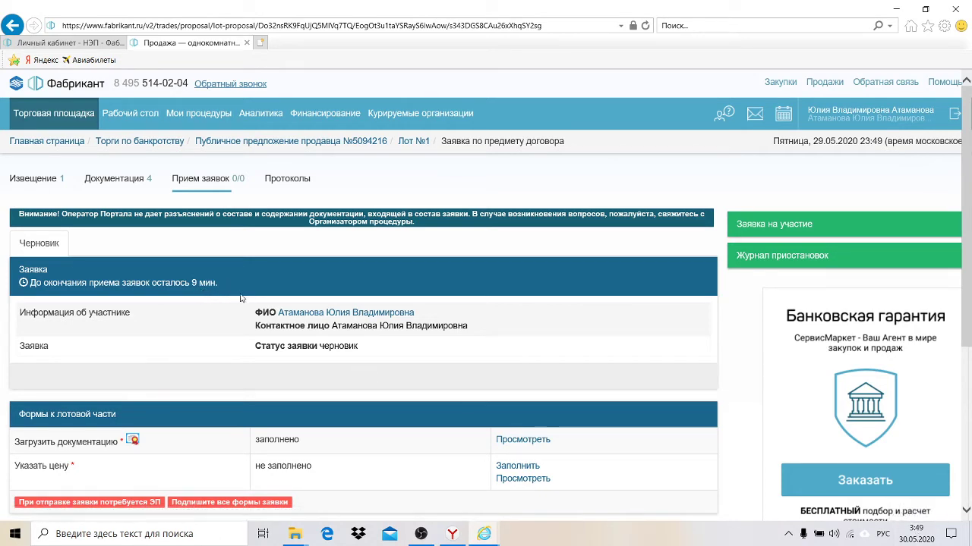
{"action": "scroll", "coordinate": [241, 296], "scroll_direction": "down", "scroll_amount": 1}
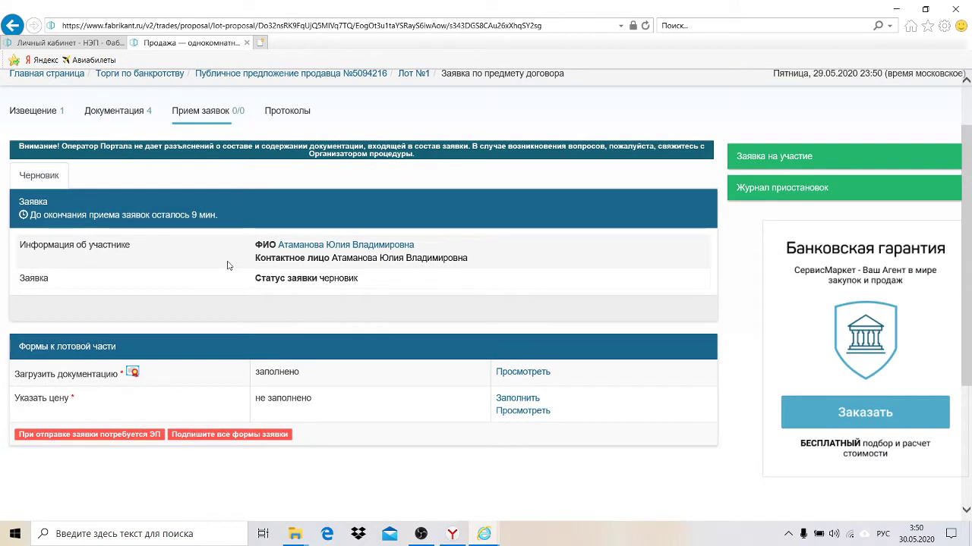
{"action": "left_click", "coordinate": [645, 25]}
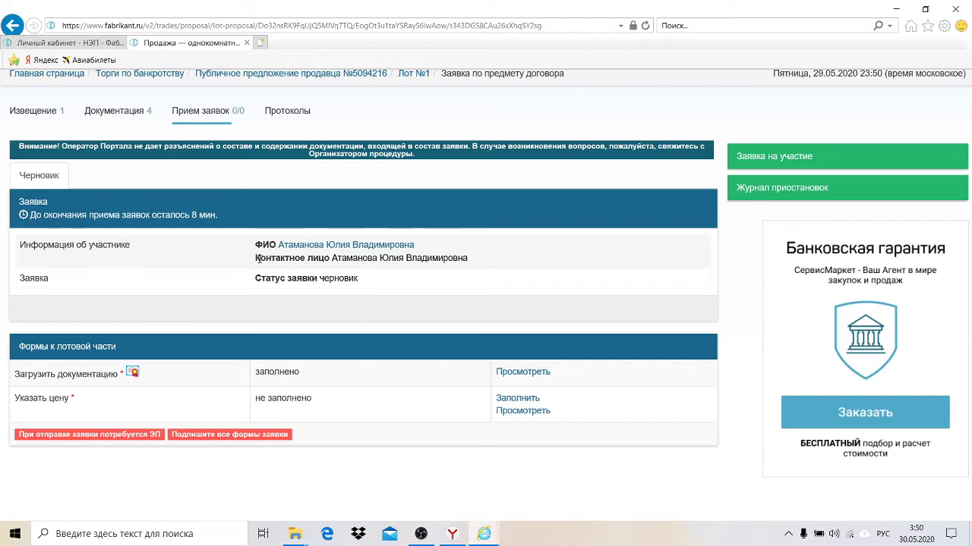
{"action": "left_click", "coordinate": [644, 27]}
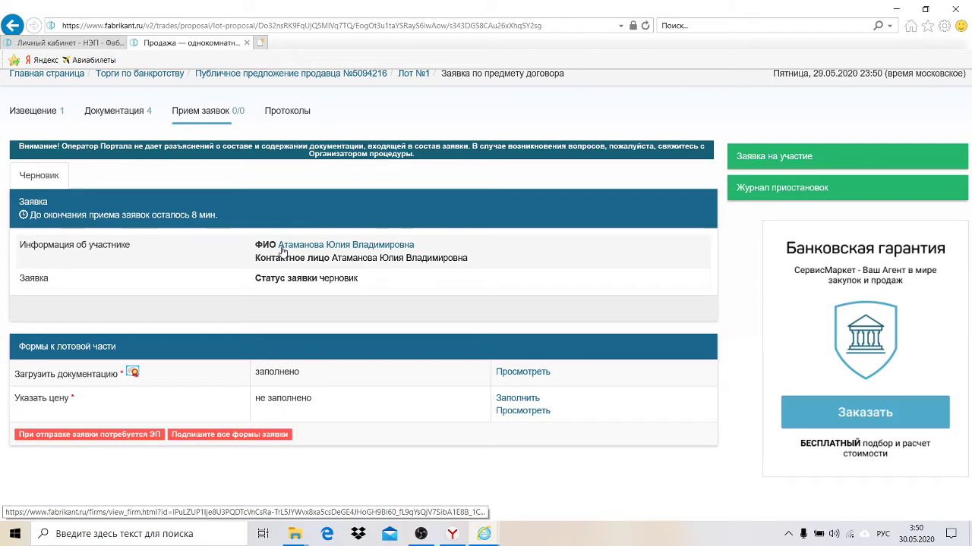
{"action": "left_click", "coordinate": [644, 28]}
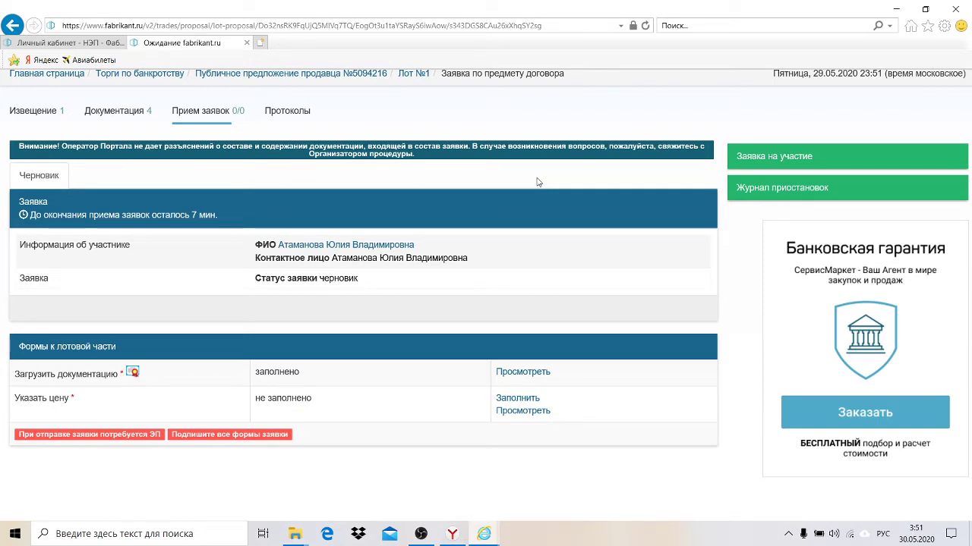
Step: Switch to the procedure page in Yandex Browser, expand all application stages and compare the starting prices of stages 1 and 3
{"action": "left_click", "coordinate": [453, 534]}
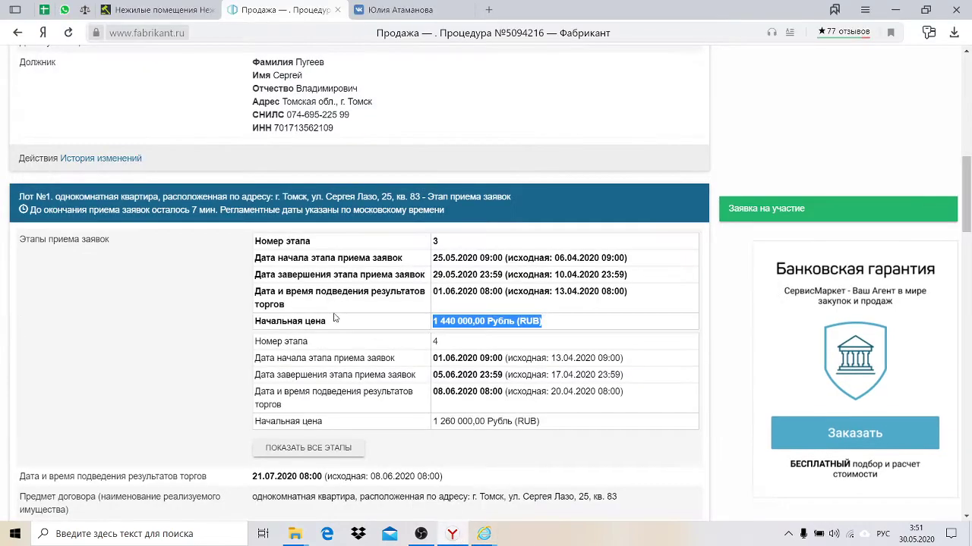
{"action": "scroll", "coordinate": [334, 318], "scroll_direction": "up", "scroll_amount": 3}
{"action": "scroll", "coordinate": [442, 353], "scroll_direction": "down", "scroll_amount": 1}
{"action": "left_click", "coordinate": [441, 353]}
{"action": "scroll", "coordinate": [354, 402], "scroll_direction": "down", "scroll_amount": 4}
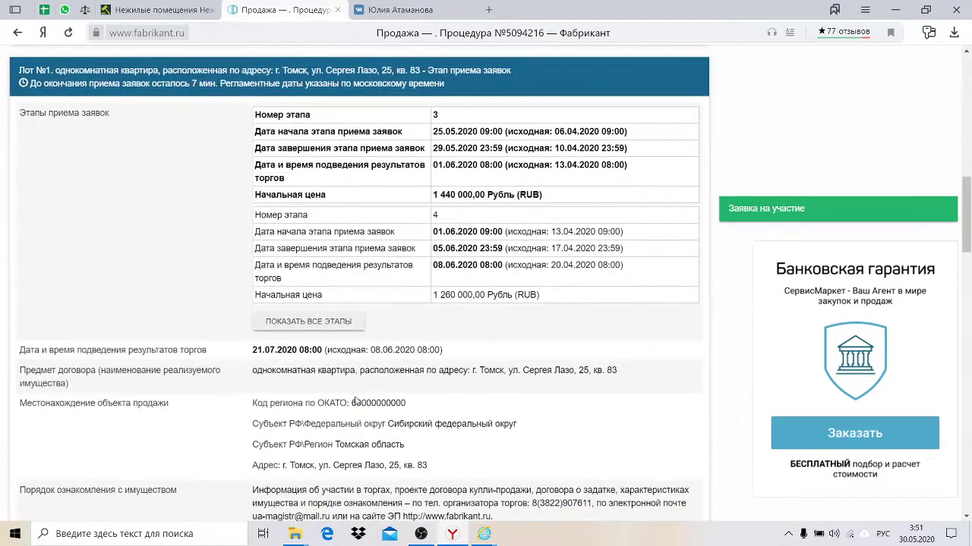
{"action": "left_click", "coordinate": [332, 324]}
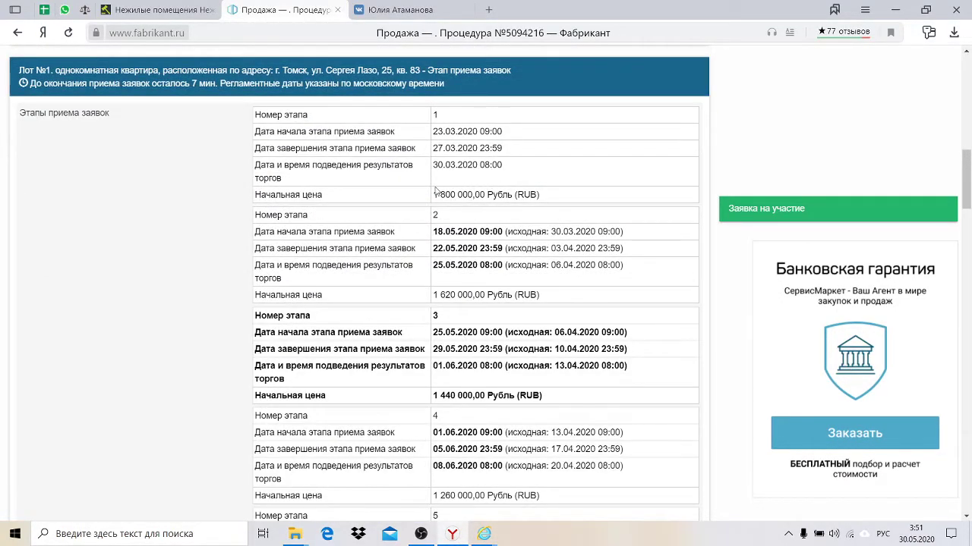
{"action": "left_click_drag", "start_coordinate": [434, 195], "coordinate": [540, 195]}
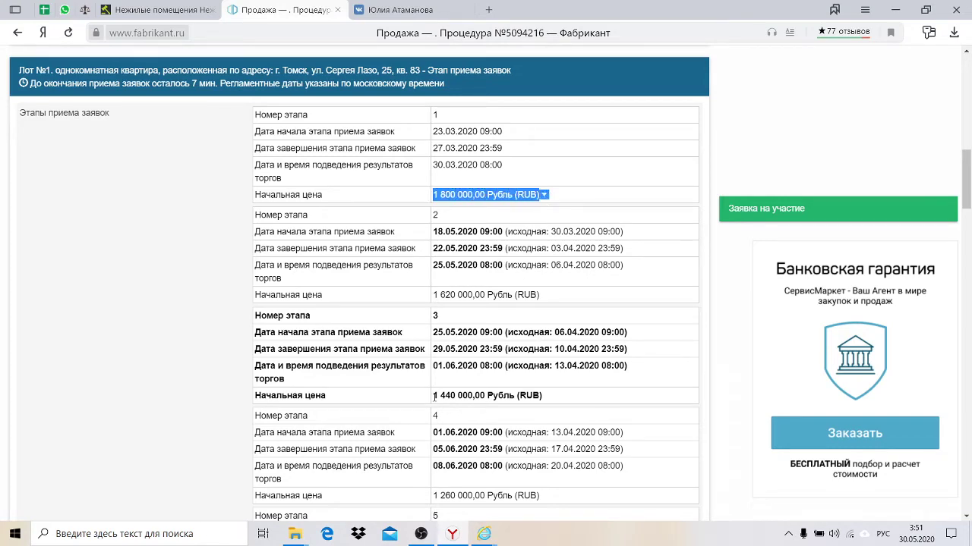
{"action": "left_click_drag", "start_coordinate": [435, 396], "coordinate": [581, 410]}
{"action": "left_click", "coordinate": [577, 409]}
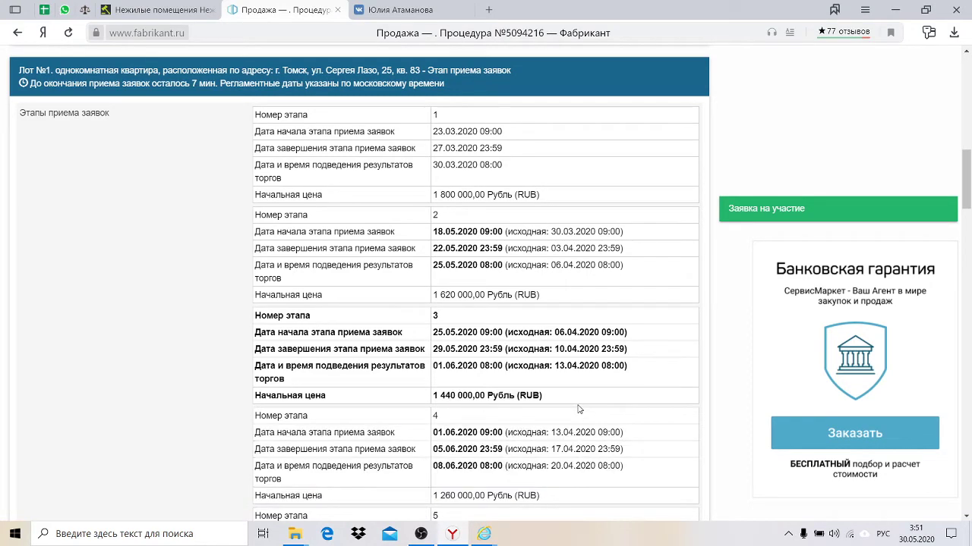
Step: Read the remaining price stages, the contract subject and the sale and payment terms of lot №1
{"action": "scroll", "coordinate": [577, 414], "scroll_direction": "down", "scroll_amount": 9}
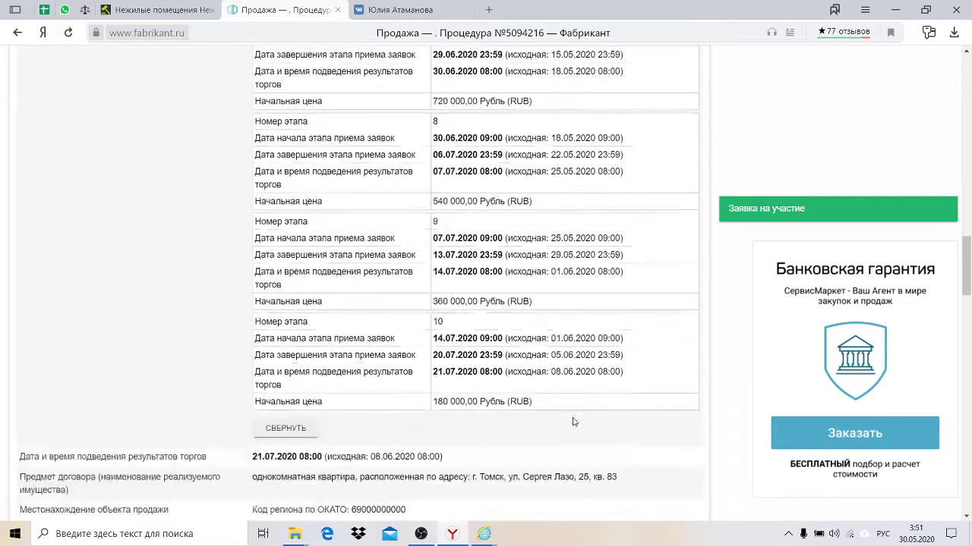
{"action": "scroll", "coordinate": [574, 422], "scroll_direction": "down", "scroll_amount": 4}
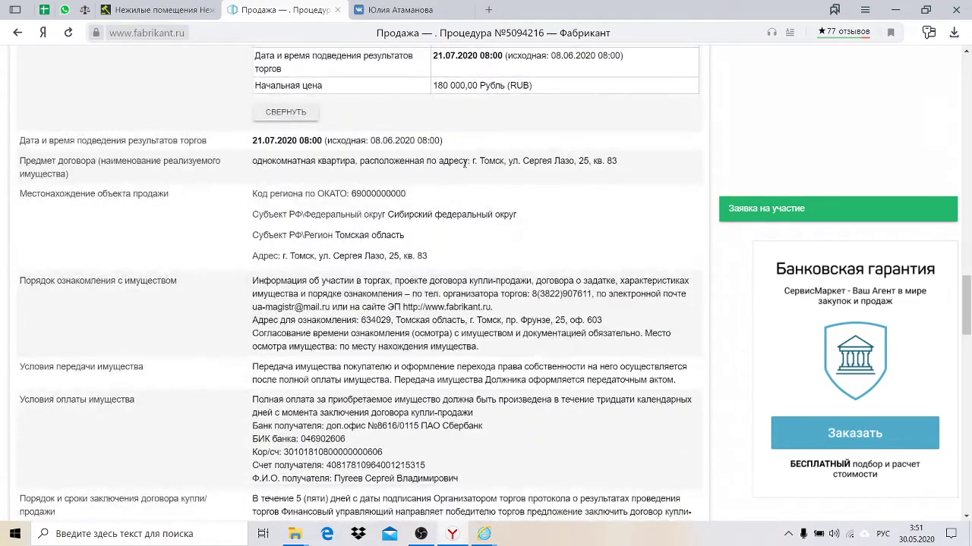
{"action": "left_click_drag", "start_coordinate": [464, 161], "coordinate": [624, 172]}
{"action": "left_click", "coordinate": [623, 182]}
{"action": "scroll", "coordinate": [606, 215], "scroll_direction": "down", "scroll_amount": 4}
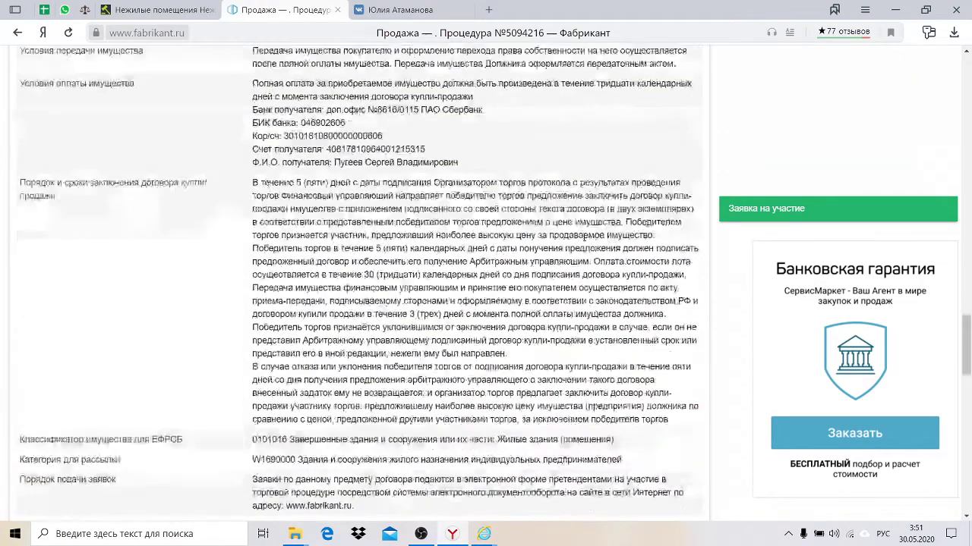
{"action": "scroll", "coordinate": [556, 249], "scroll_direction": "up", "scroll_amount": 20}
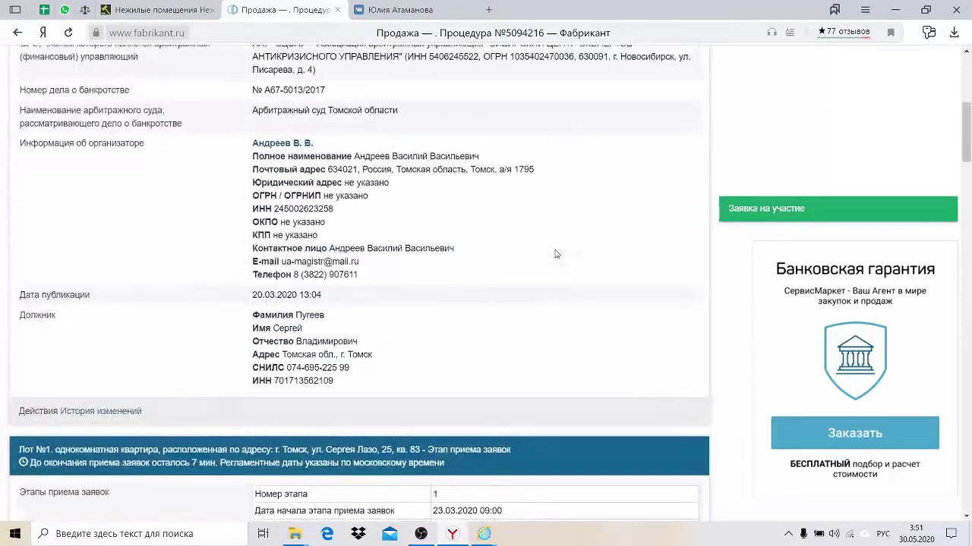
{"action": "scroll", "coordinate": [395, 197], "scroll_direction": "up", "scroll_amount": 5}
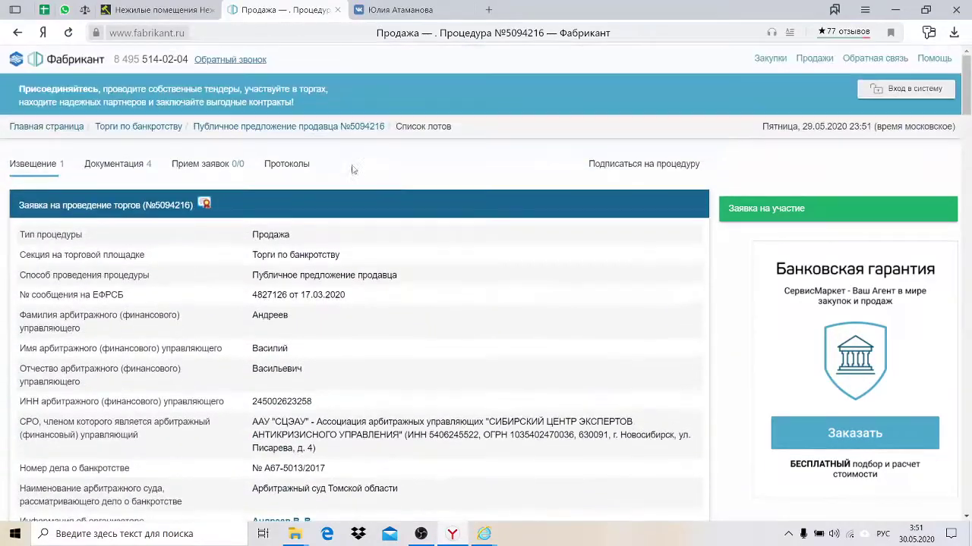
Step: Reload the procedure page and check the current stage's starting price and remaining application time
{"action": "left_click", "coordinate": [70, 34]}
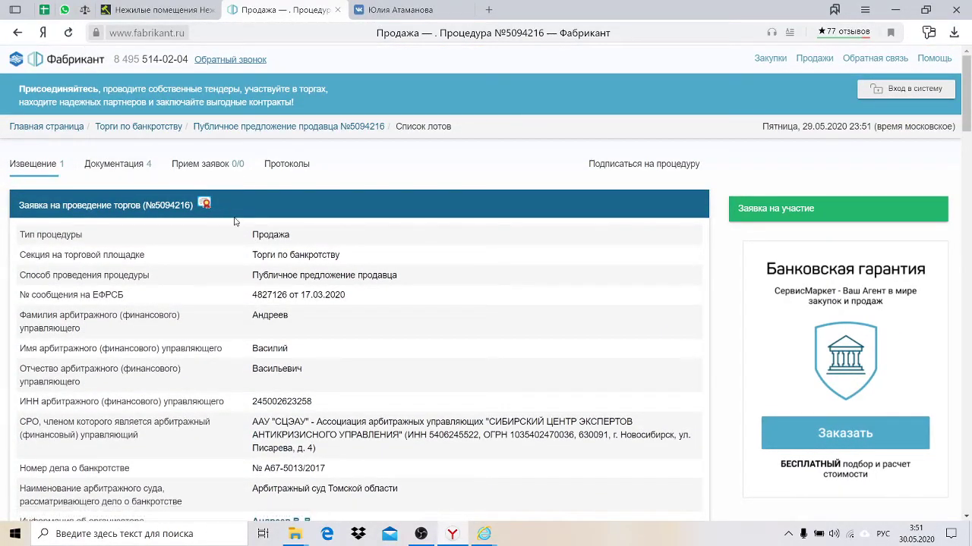
{"action": "scroll", "coordinate": [258, 289], "scroll_direction": "down", "scroll_amount": 4}
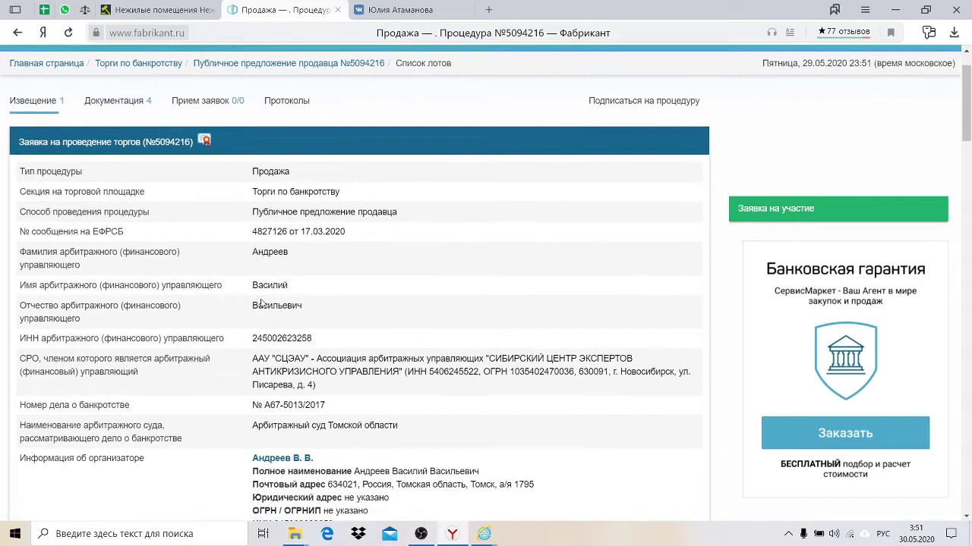
{"action": "scroll", "coordinate": [261, 291], "scroll_direction": "down", "scroll_amount": 8}
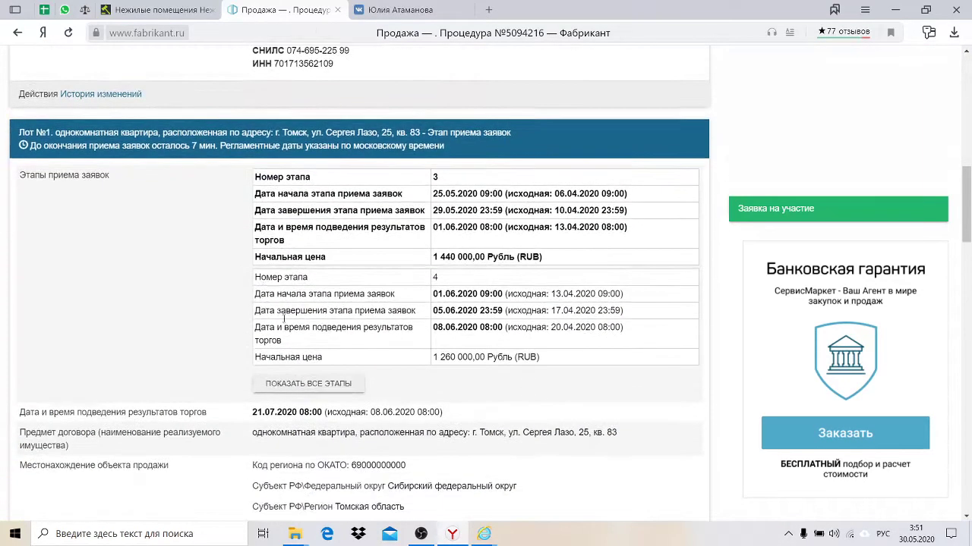
{"action": "scroll", "coordinate": [356, 303], "scroll_direction": "down", "scroll_amount": 1}
Step: Switch back to the draft application in Internet Explorer and keep reloading it to track the remaining application time
{"action": "mouse_move", "coordinate": [484, 534]}
{"action": "left_click", "coordinate": [531, 494]}
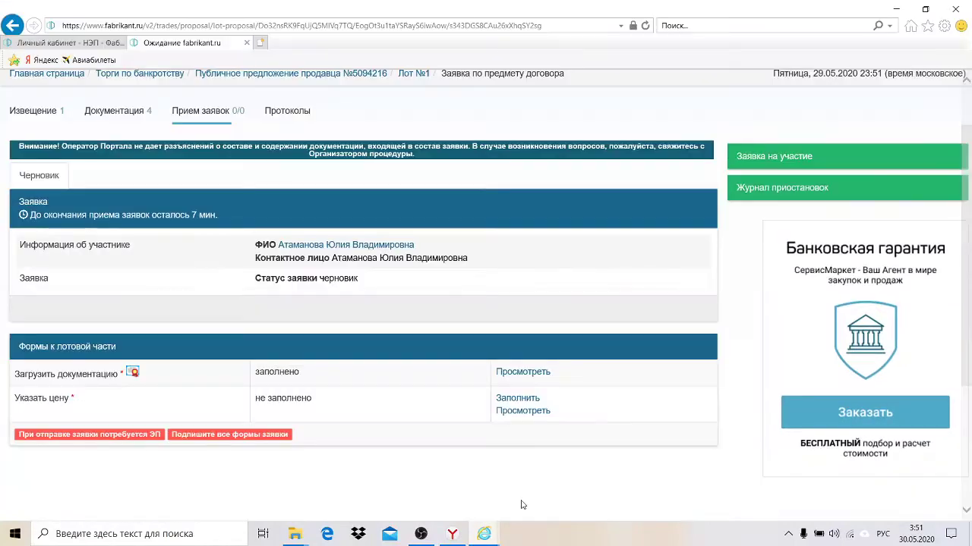
{"action": "left_click", "coordinate": [645, 25]}
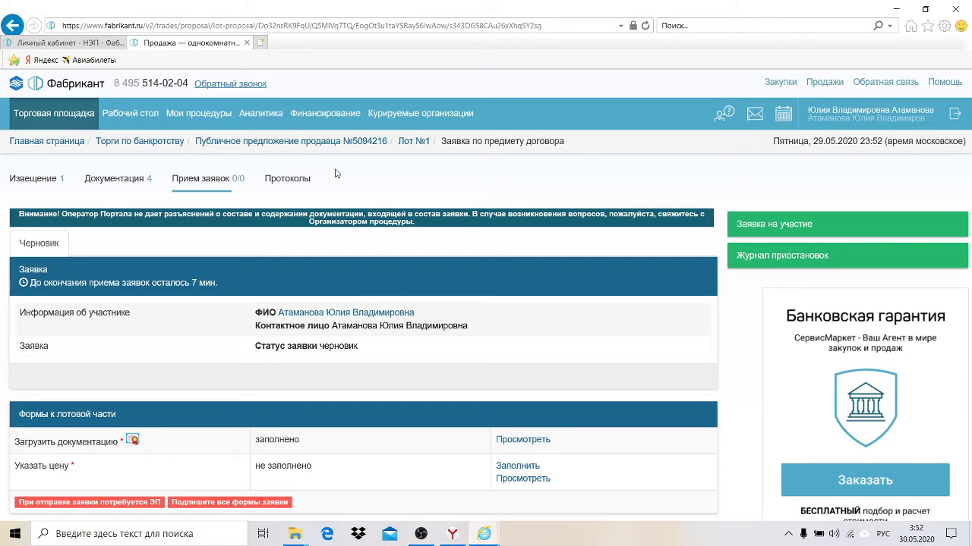
{"action": "left_click", "coordinate": [645, 25]}
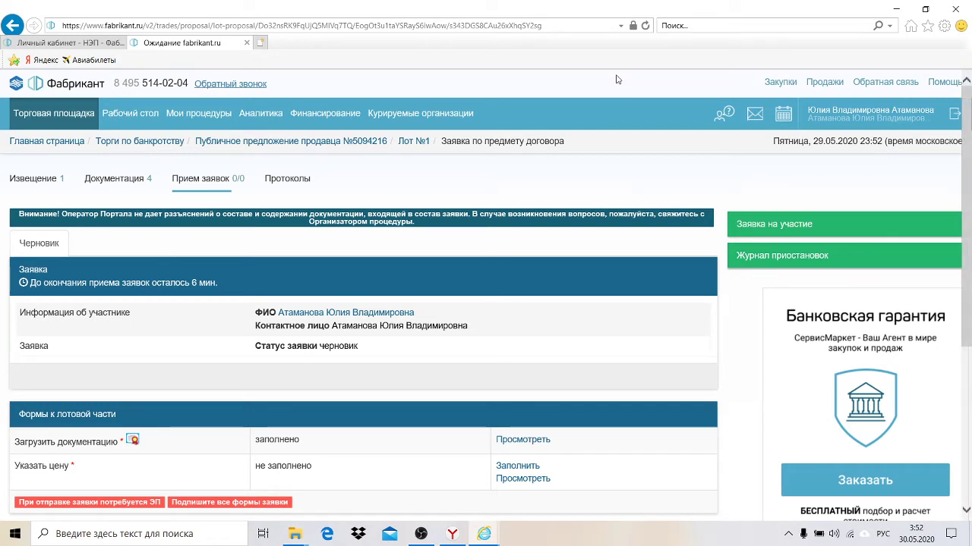
{"action": "left_click", "coordinate": [645, 26]}
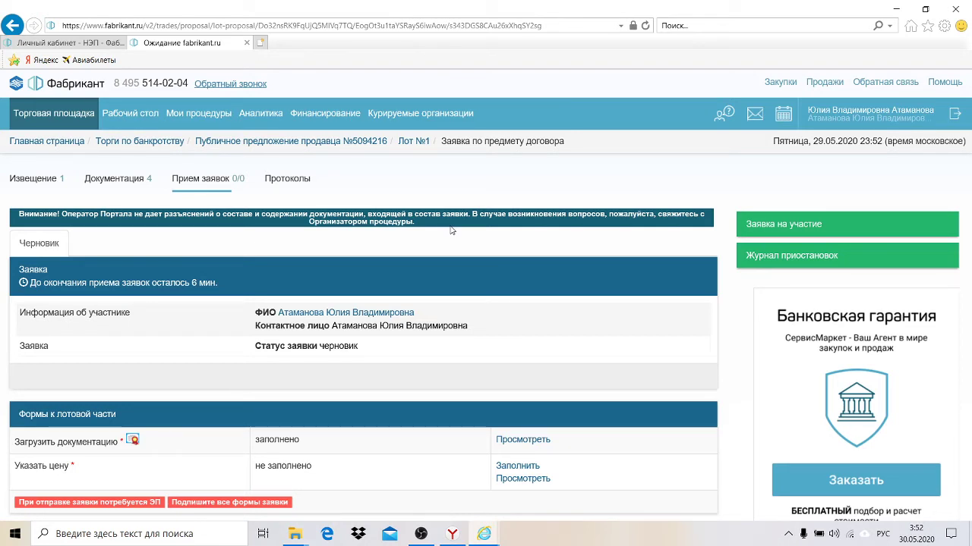
{"action": "left_click", "coordinate": [646, 26]}
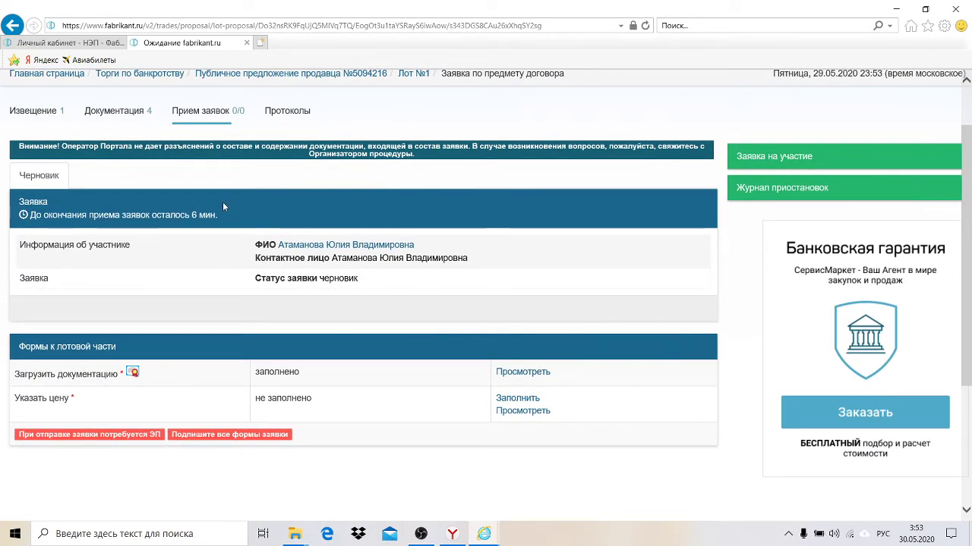
{"action": "left_click", "coordinate": [645, 26]}
{"action": "mouse_move", "coordinate": [190, 216]}
{"action": "left_mouse_down"}
{"action": "mouse_move", "coordinate": [224, 215]}
{"action": "mouse_move", "coordinate": [192, 216]}
{"action": "left_mouse_up"}
{"action": "left_click", "coordinate": [645, 25]}
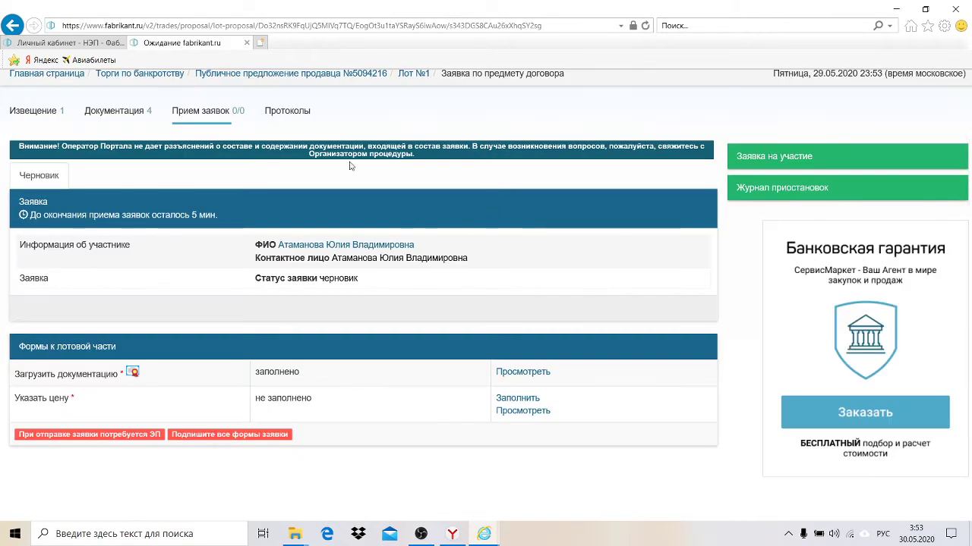
Step: Fill in the application's price form with a bid of 1 446 666,66 RUB and save it
{"action": "left_click", "coordinate": [512, 400]}
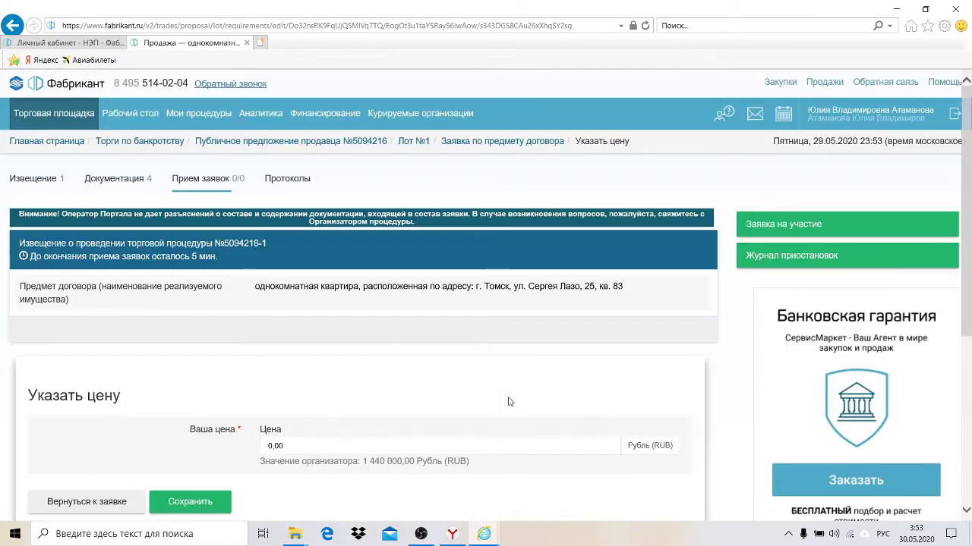
{"action": "scroll", "coordinate": [354, 323], "scroll_direction": "down", "scroll_amount": 3}
{"action": "left_click", "coordinate": [279, 309]}
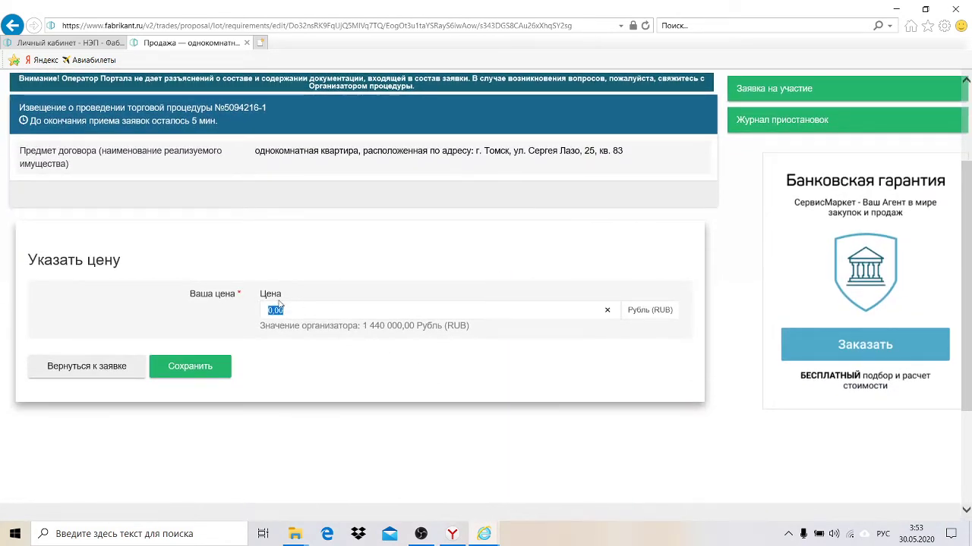
{"action": "type", "text": "1 4"}
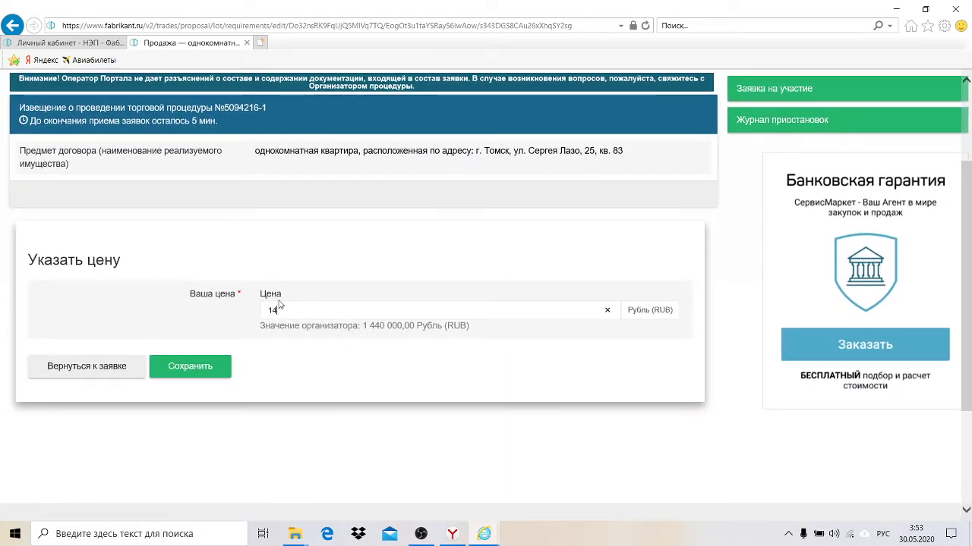
{"action": "type", "text": "46 666"}
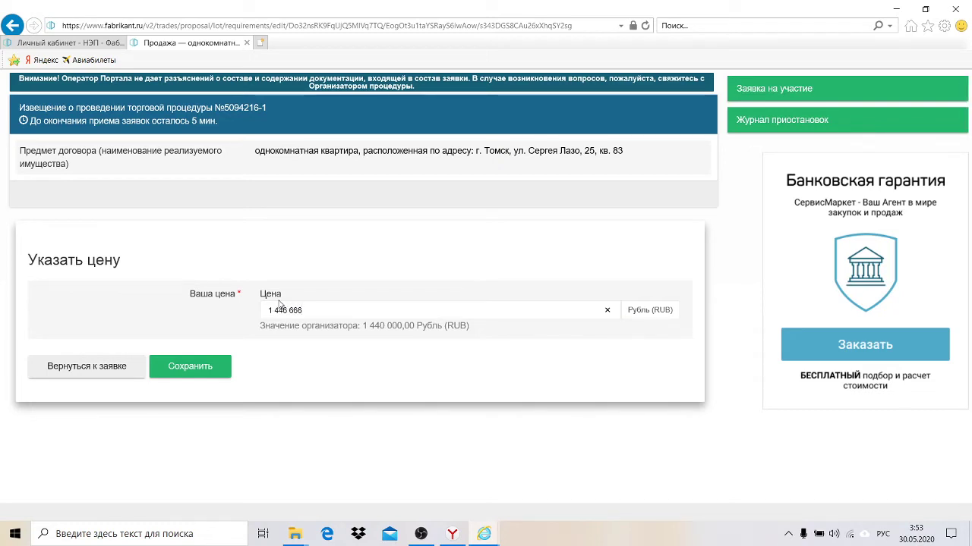
{"action": "type", "text": ",66"}
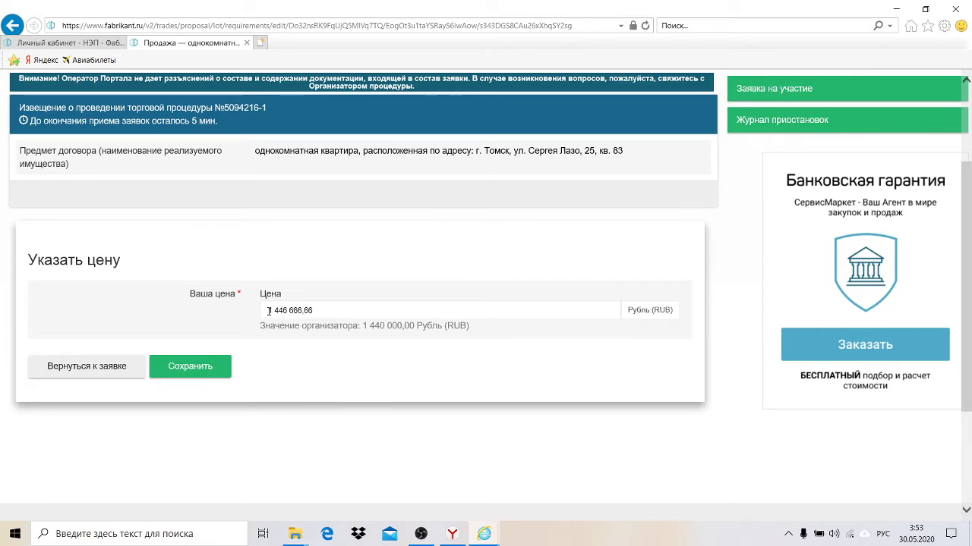
{"action": "left_click", "coordinate": [220, 365]}
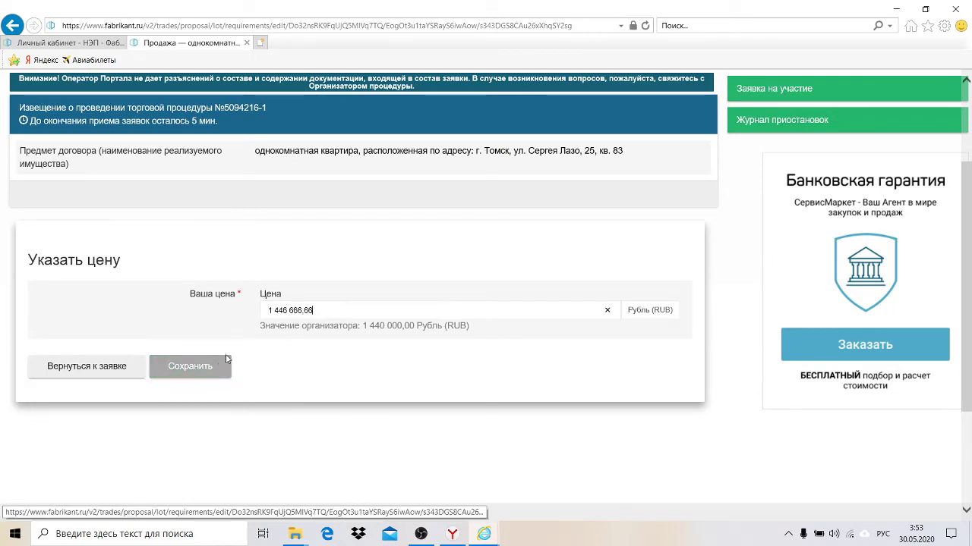
{"action": "left_click", "coordinate": [281, 312]}
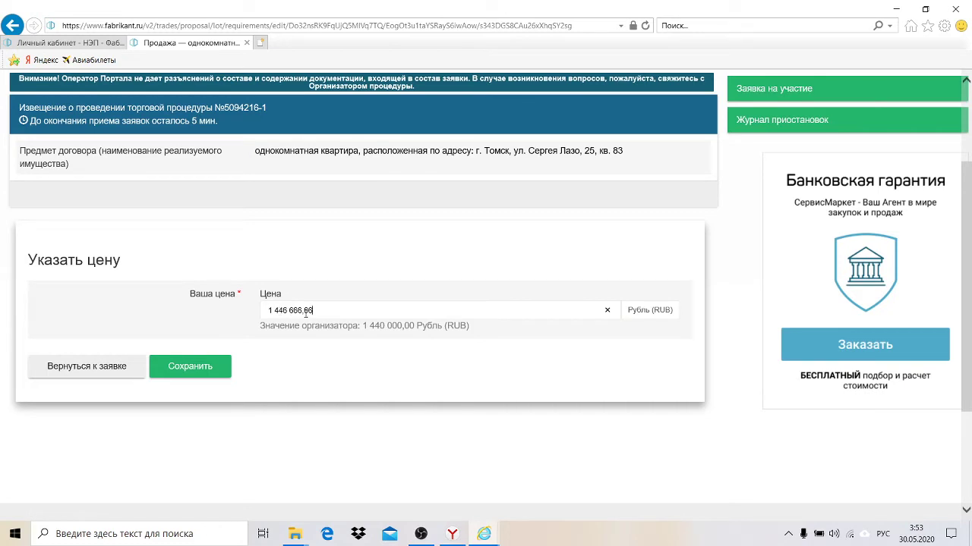
{"action": "left_click", "coordinate": [218, 371]}
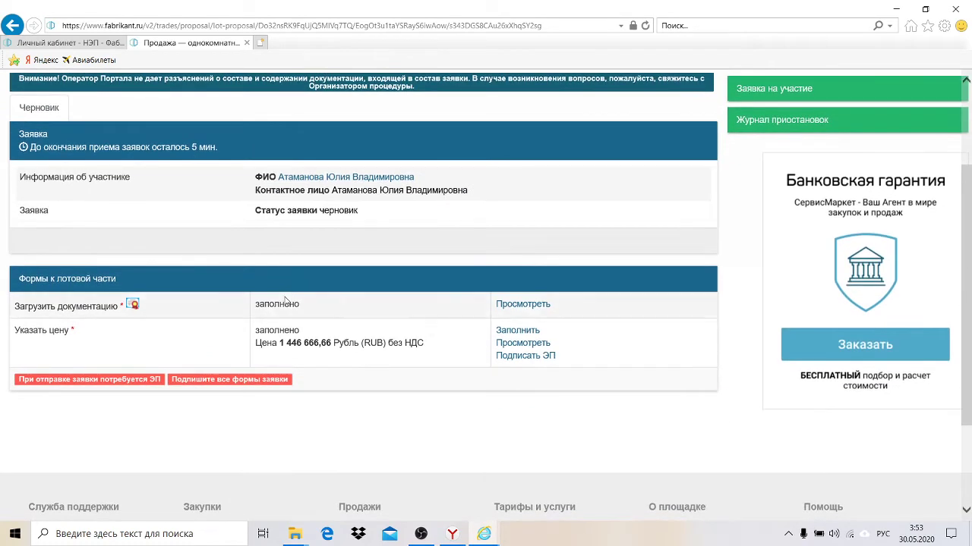
Step: Sign the completed price form with the participant's electronic signature certificate
{"action": "left_click", "coordinate": [514, 358]}
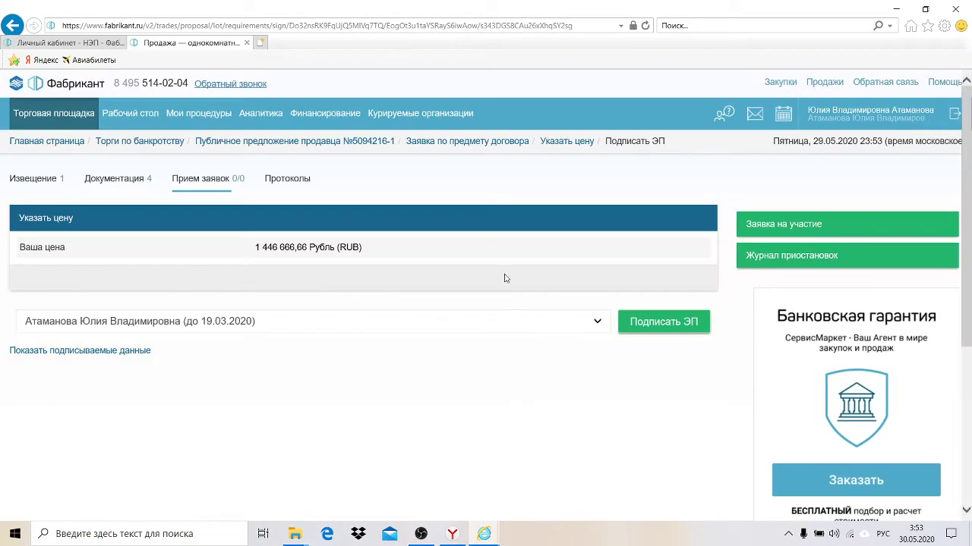
{"action": "left_click", "coordinate": [493, 326]}
{"action": "left_click", "coordinate": [485, 337]}
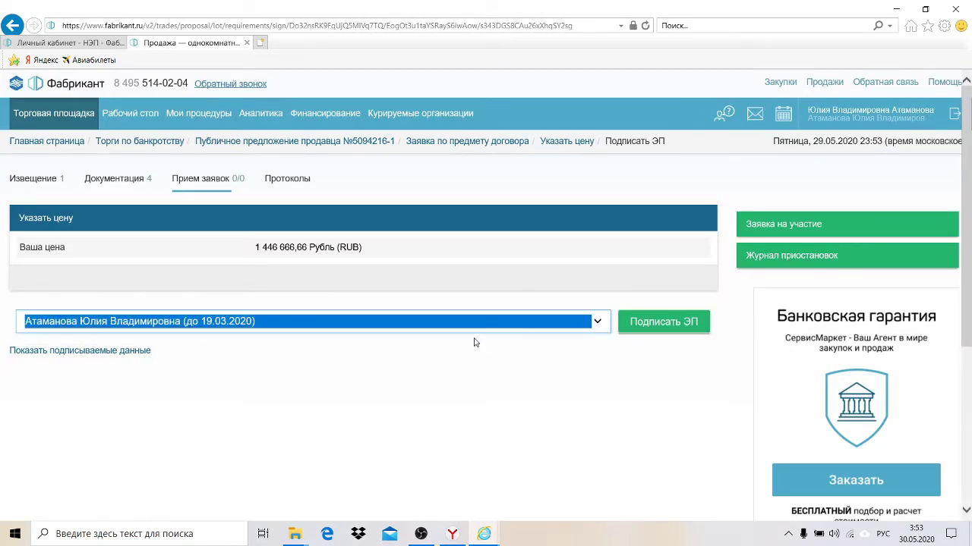
{"action": "left_click", "coordinate": [521, 334]}
{"action": "left_click", "coordinate": [412, 338]}
{"action": "left_click", "coordinate": [636, 330]}
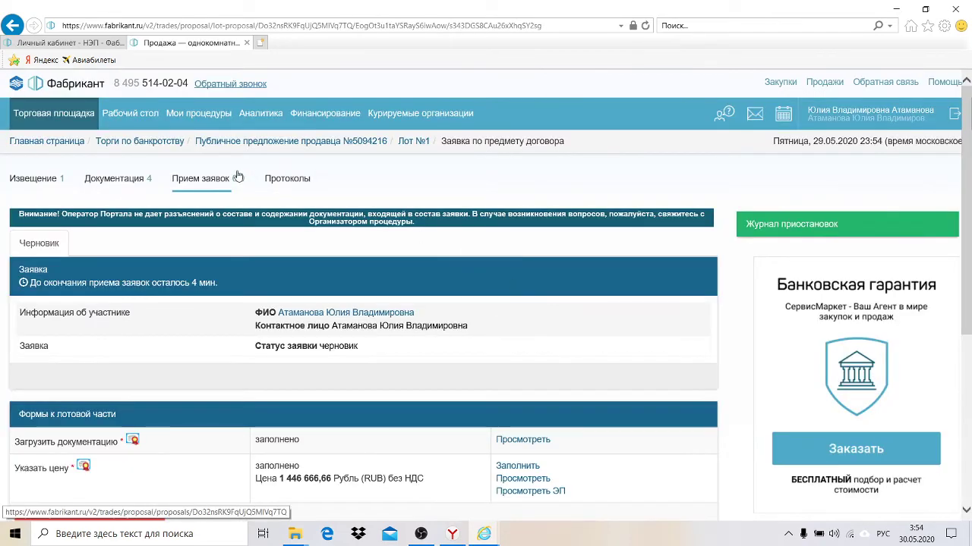
Step: Submit the bid application, signing it with the electronic signature certificate valid until 13.08.2021
{"action": "scroll", "coordinate": [228, 187], "scroll_direction": "down", "scroll_amount": 1}
{"action": "scroll", "coordinate": [176, 348], "scroll_direction": "down", "scroll_amount": 1}
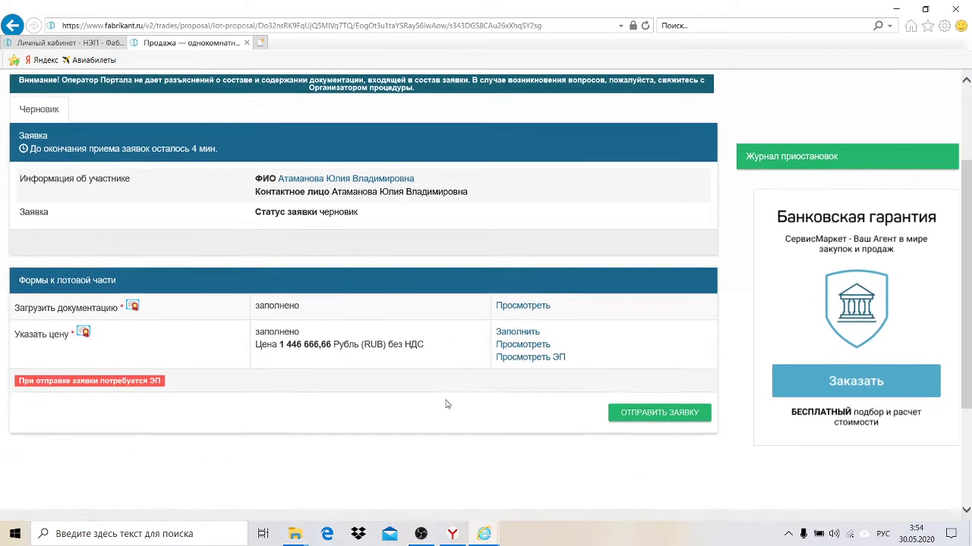
{"action": "left_click", "coordinate": [663, 412]}
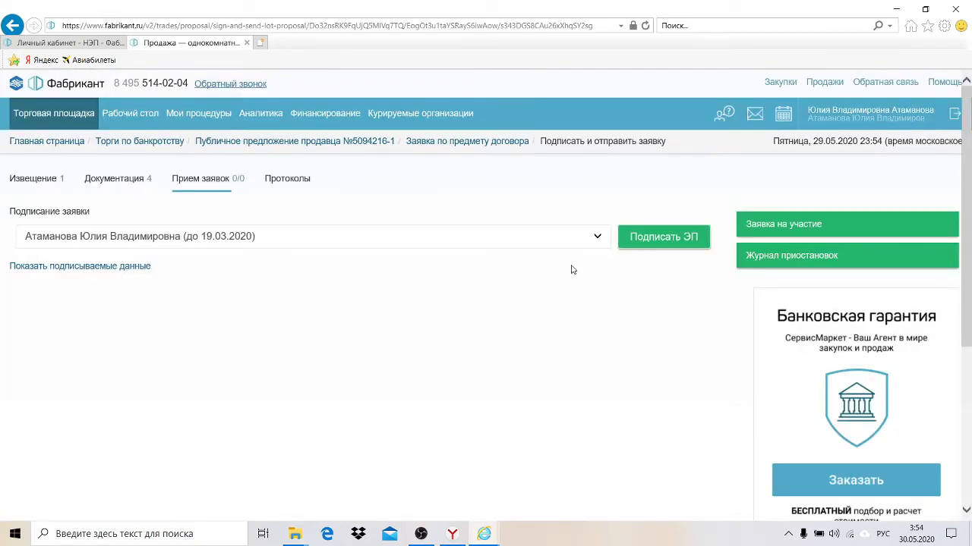
{"action": "left_click", "coordinate": [559, 243]}
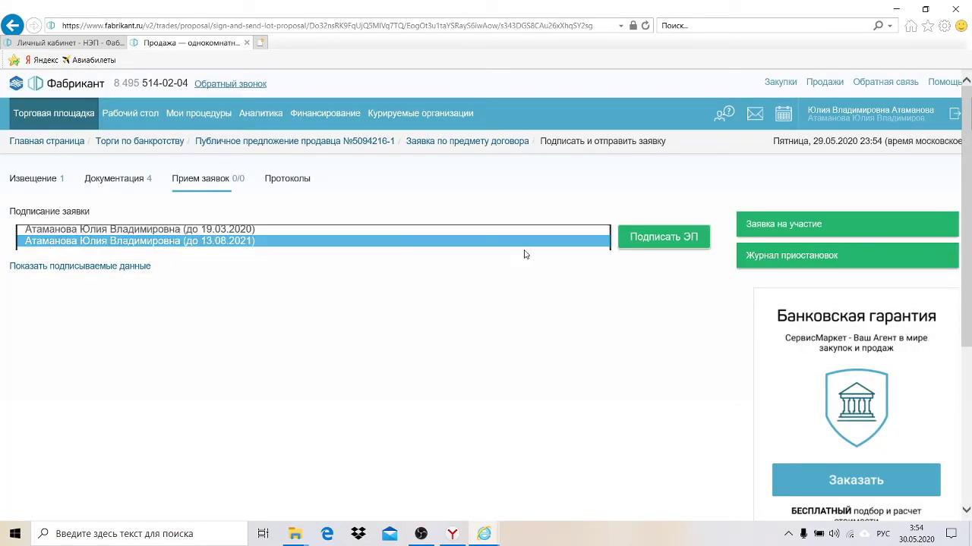
{"action": "left_click", "coordinate": [525, 249]}
{"action": "left_click", "coordinate": [645, 237]}
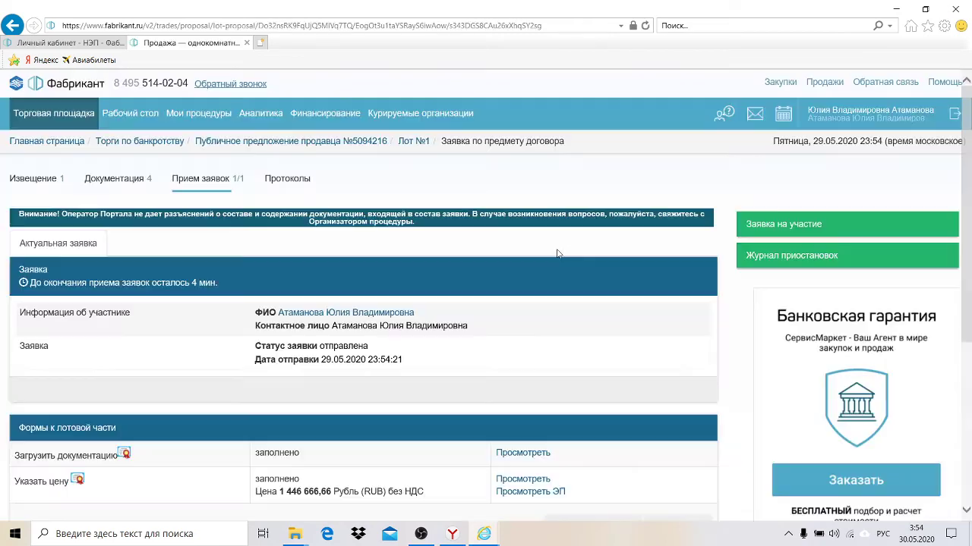
Step: Review and reload the submitted application, and dismiss the two Fabrikant mail notifications
{"action": "scroll", "coordinate": [469, 283], "scroll_direction": "down", "scroll_amount": 1}
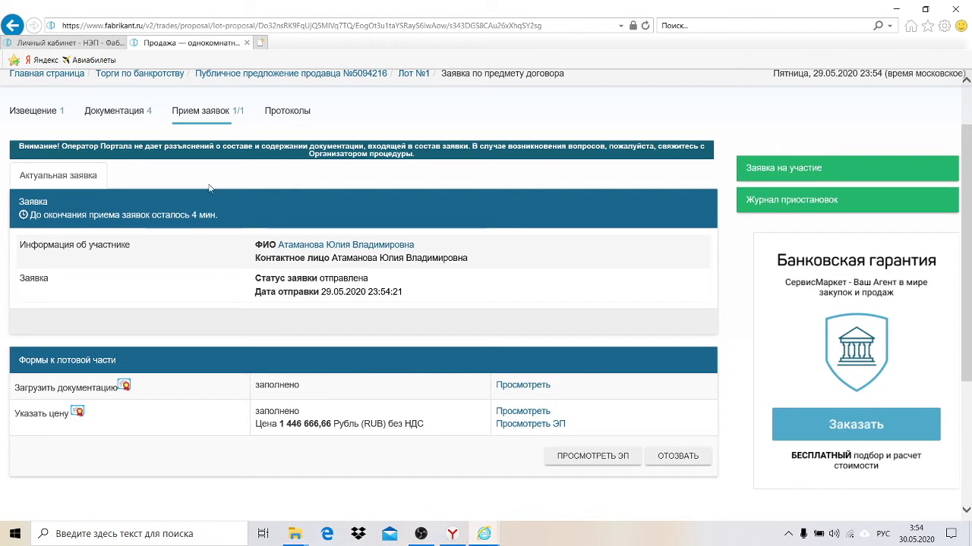
{"action": "left_click", "coordinate": [645, 26]}
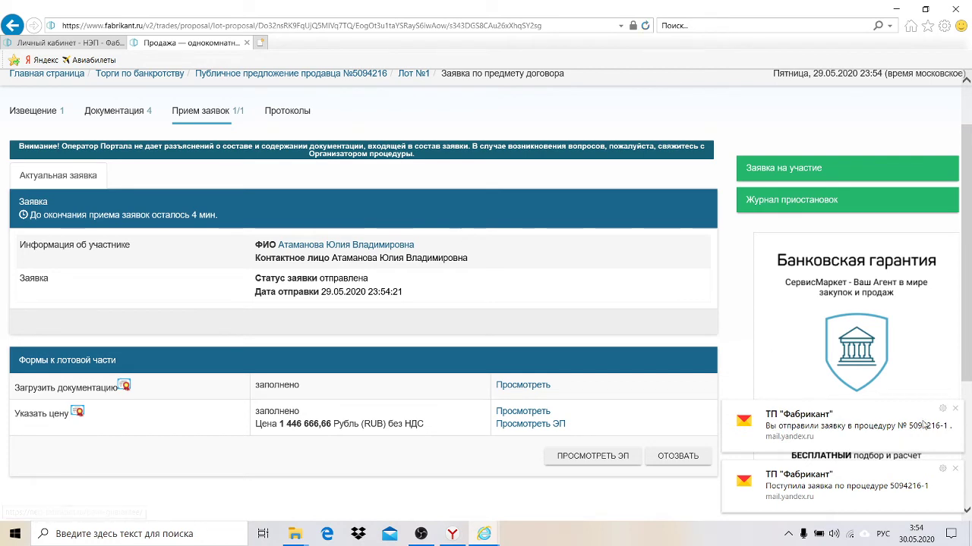
{"action": "left_click", "coordinate": [956, 411]}
{"action": "left_click", "coordinate": [955, 469]}
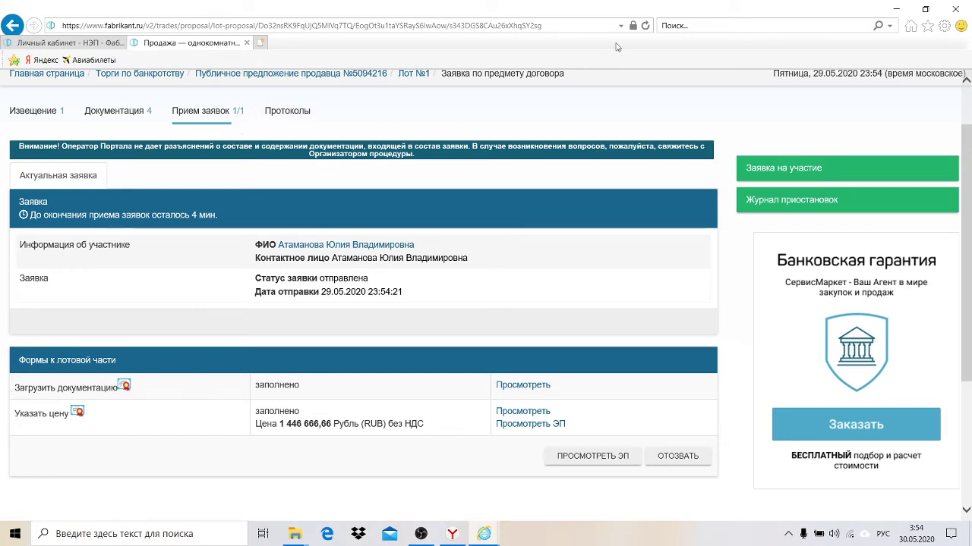
Step: Keep reloading the submitted application to track the remaining application time and the number of applications received
{"action": "left_click", "coordinate": [645, 26]}
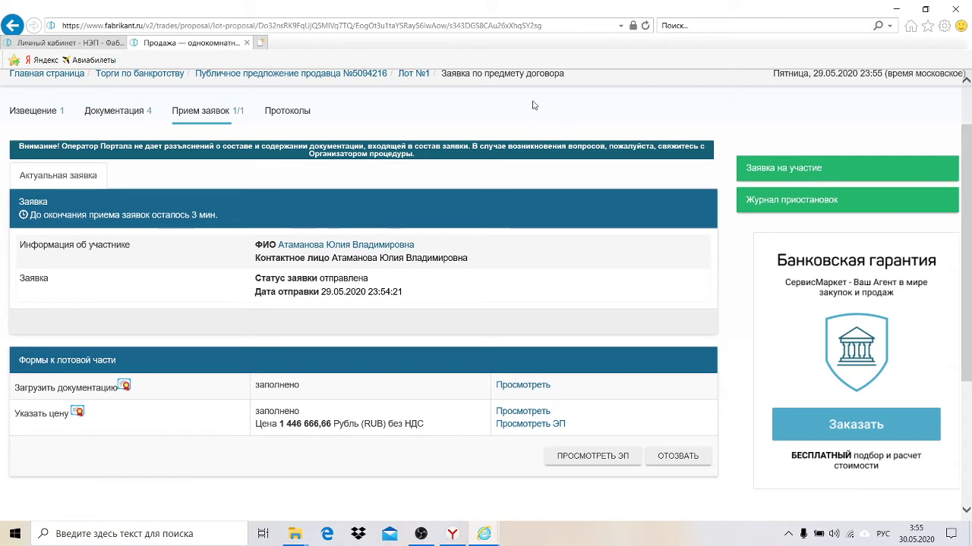
{"action": "left_click", "coordinate": [646, 26]}
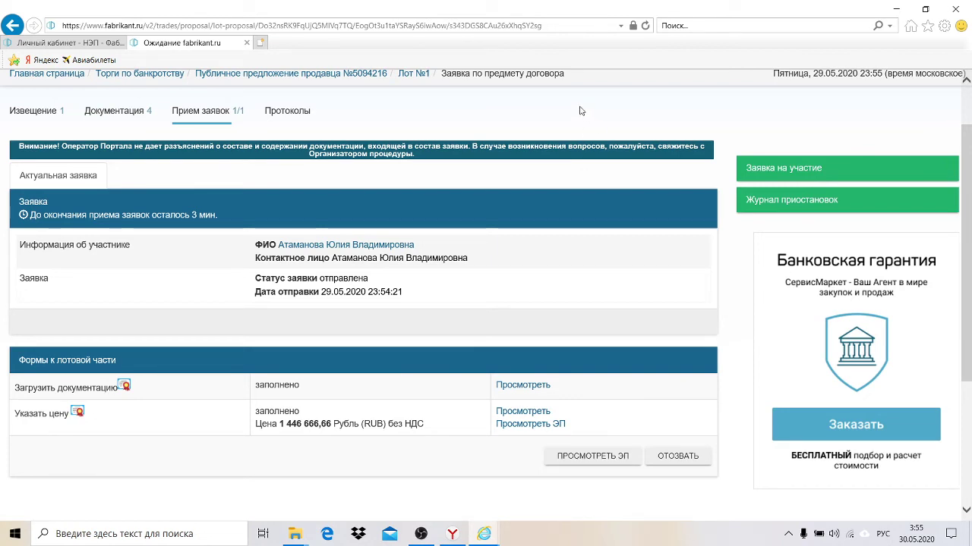
{"action": "left_click", "coordinate": [645, 26]}
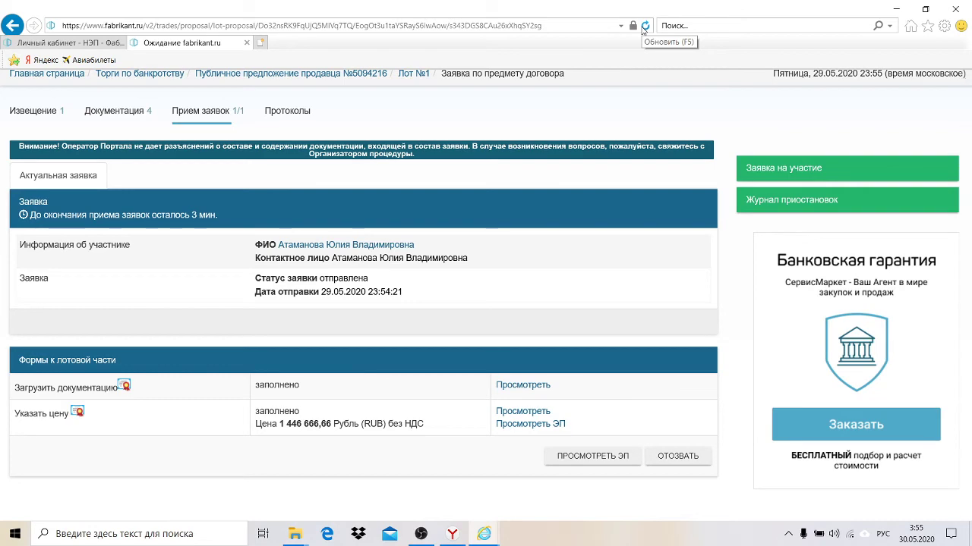
{"action": "left_click", "coordinate": [644, 28]}
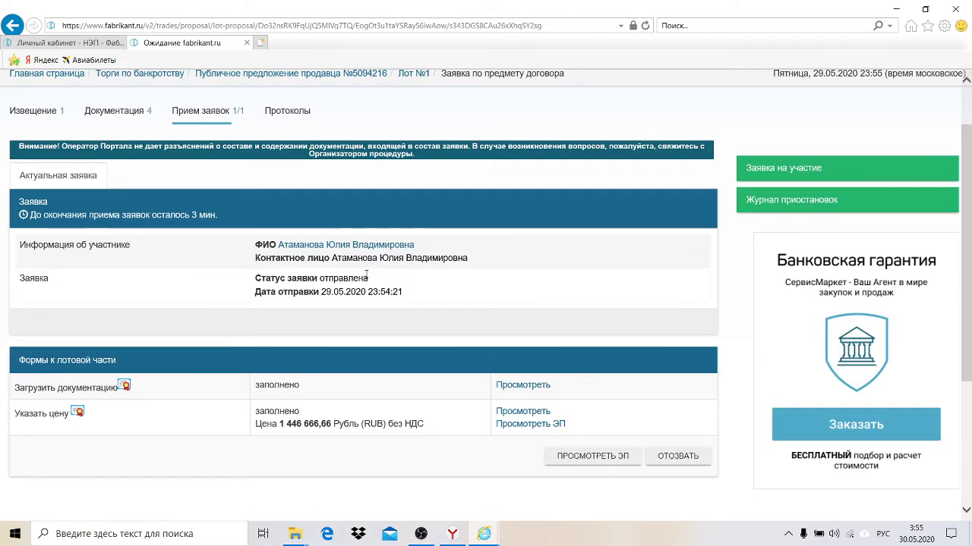
{"action": "left_click", "coordinate": [645, 25]}
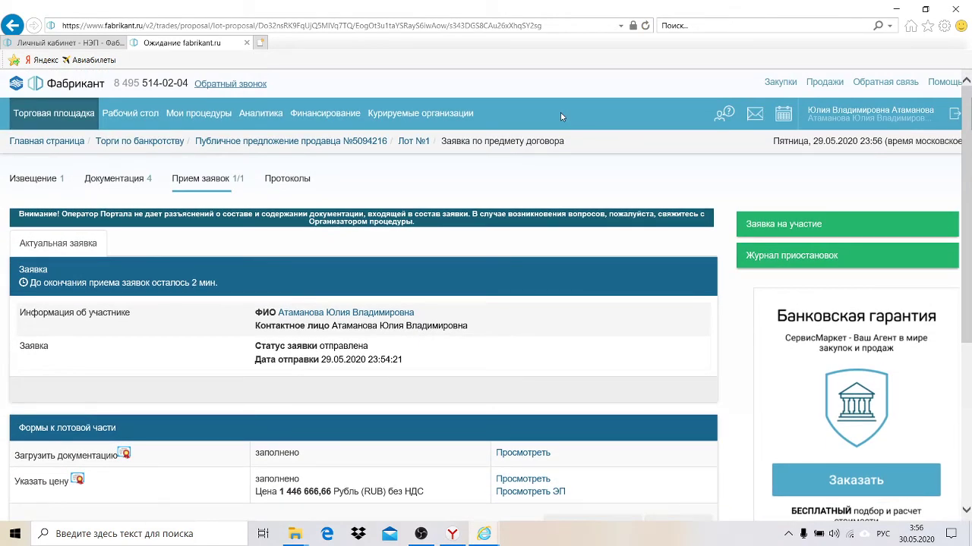
{"action": "scroll", "coordinate": [560, 118], "scroll_direction": "down", "scroll_amount": 3}
{"action": "scroll", "coordinate": [560, 121], "scroll_direction": "up", "scroll_amount": 2}
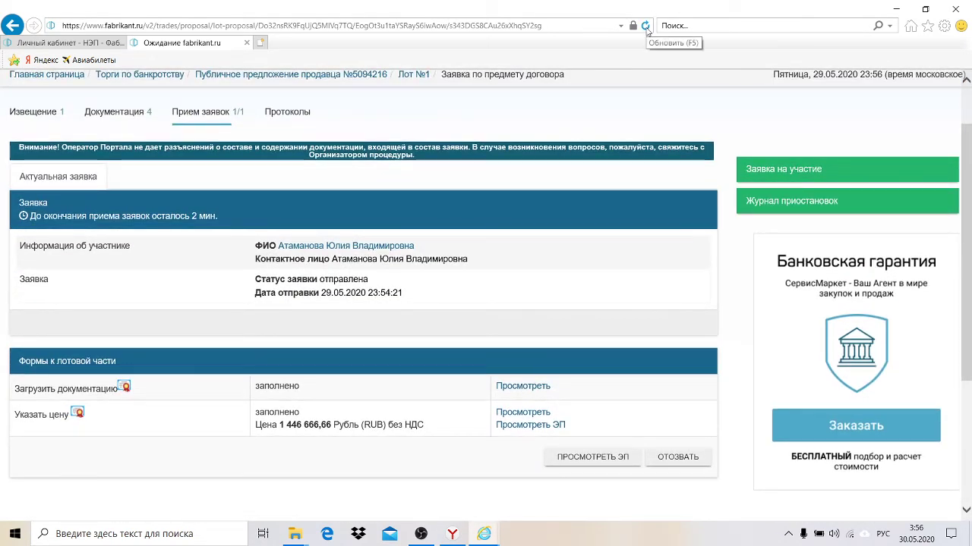
{"action": "left_click", "coordinate": [645, 26]}
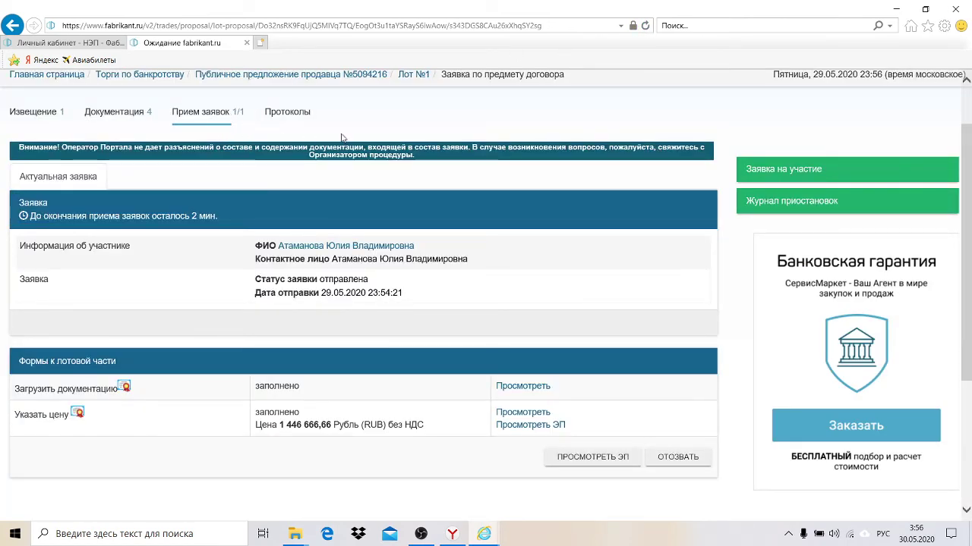
{"action": "left_click", "coordinate": [646, 28]}
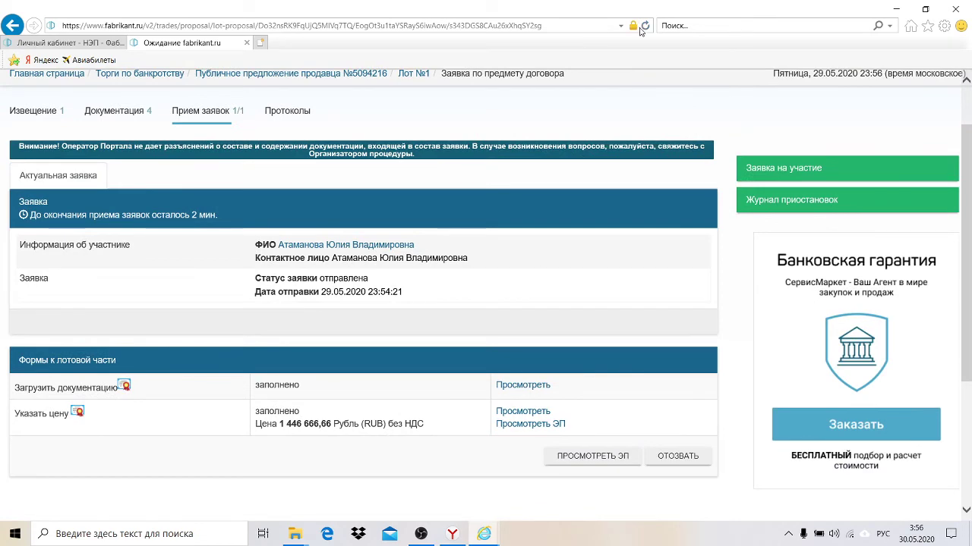
{"action": "left_click", "coordinate": [644, 26]}
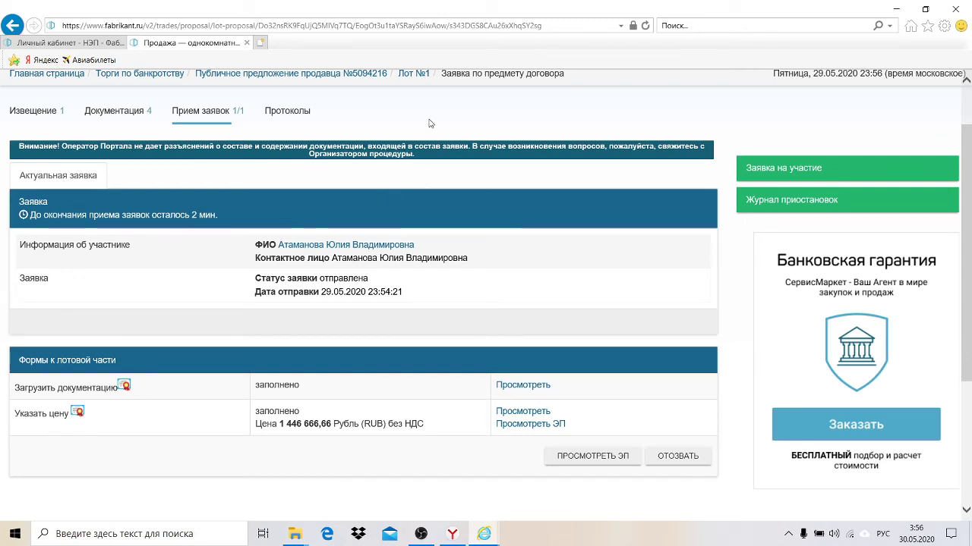
{"action": "left_click", "coordinate": [644, 28]}
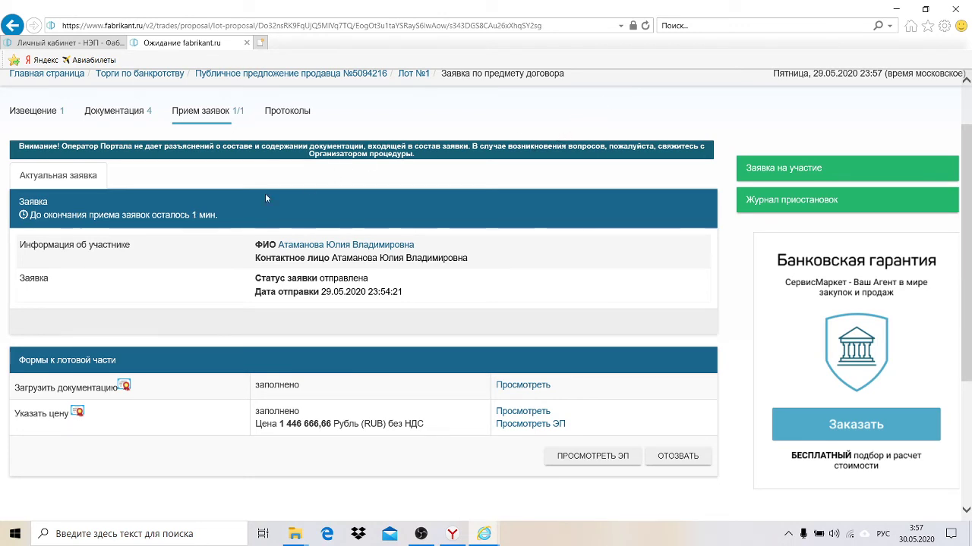
{"action": "left_click", "coordinate": [645, 28]}
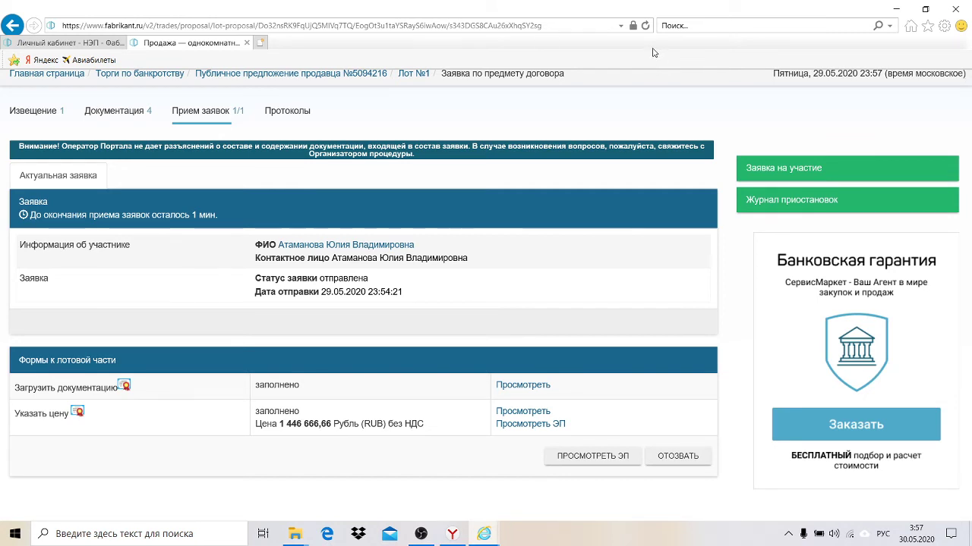
{"action": "left_click", "coordinate": [421, 534]}
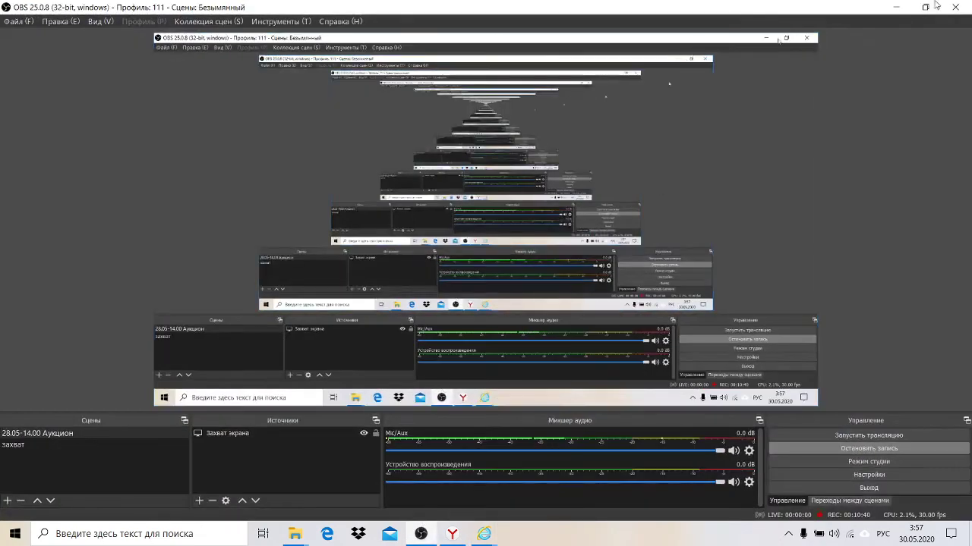
{"action": "left_click", "coordinate": [421, 534]}
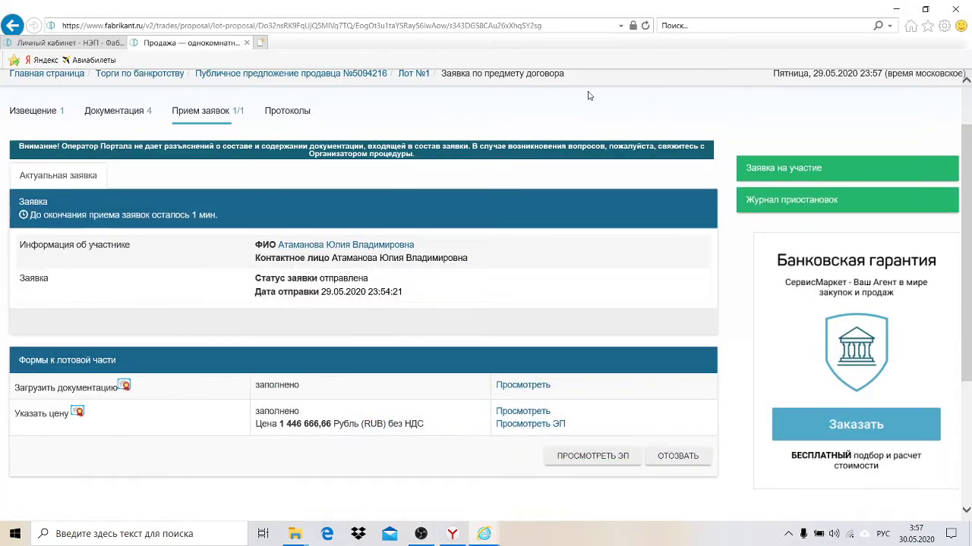
Step: Reload the application, check its bid price, and compare it with stage 3's starting price on the procedure page in Yandex Browser
{"action": "left_click", "coordinate": [645, 26]}
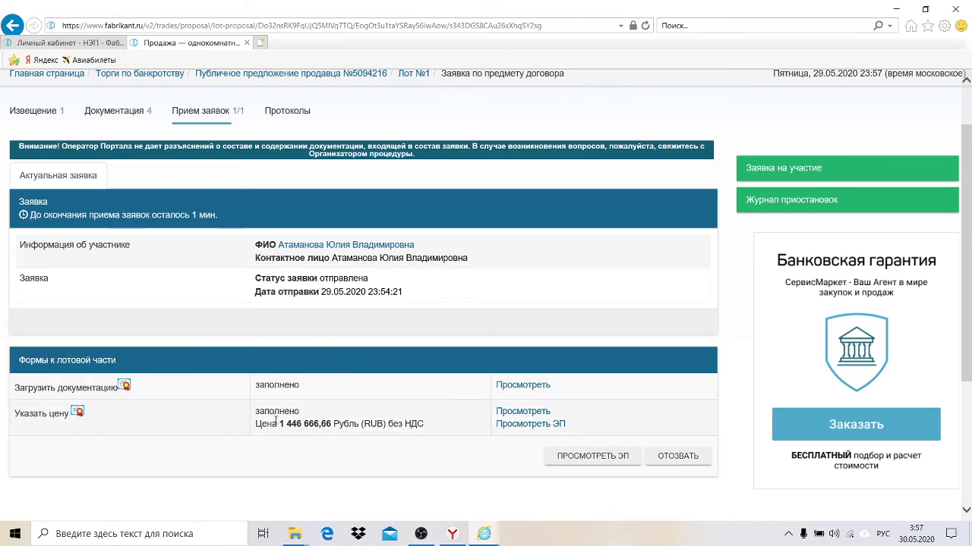
{"action": "left_click_drag", "start_coordinate": [283, 427], "coordinate": [332, 427]}
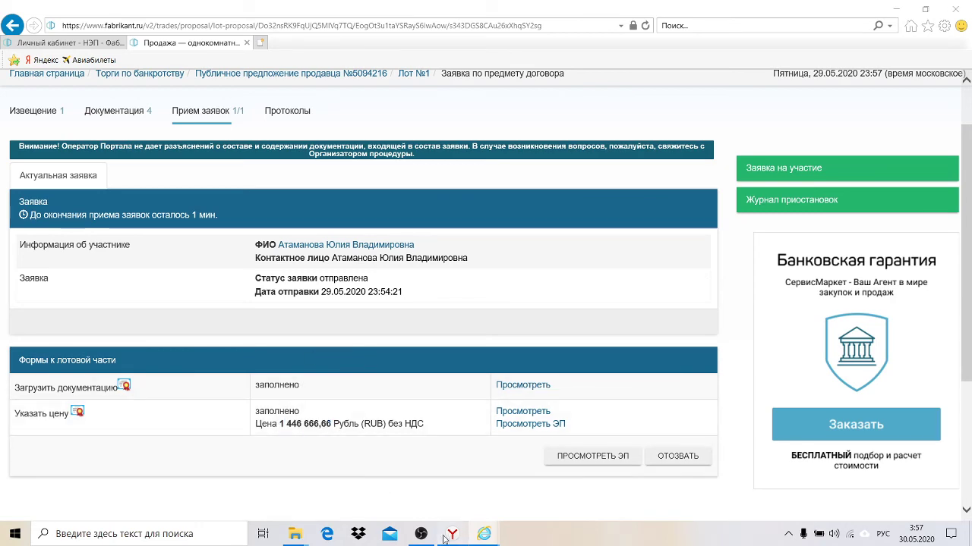
{"action": "left_click", "coordinate": [451, 533]}
{"action": "scroll", "coordinate": [431, 323], "scroll_direction": "up", "scroll_amount": 2}
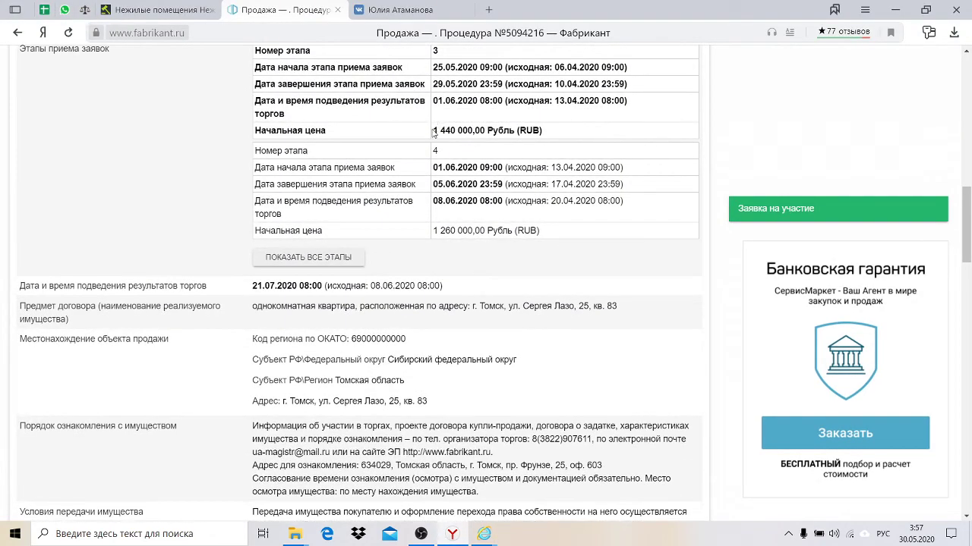
{"action": "left_click_drag", "start_coordinate": [433, 132], "coordinate": [485, 130]}
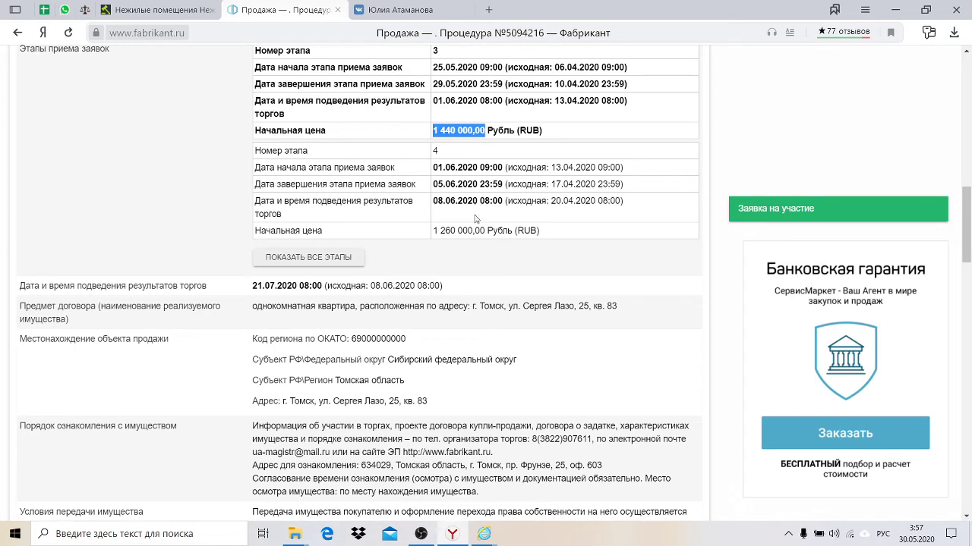
Step: Return to Internet Explorer and keep reloading the submitted application to track the time left until applications close
{"action": "mouse_move", "coordinate": [479, 538]}
{"action": "left_click", "coordinate": [558, 478]}
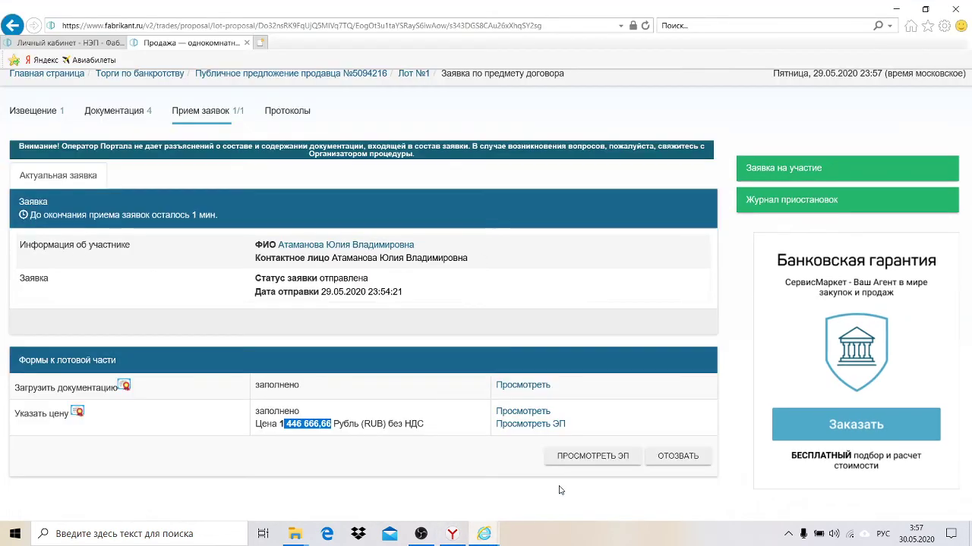
{"action": "left_click", "coordinate": [644, 25]}
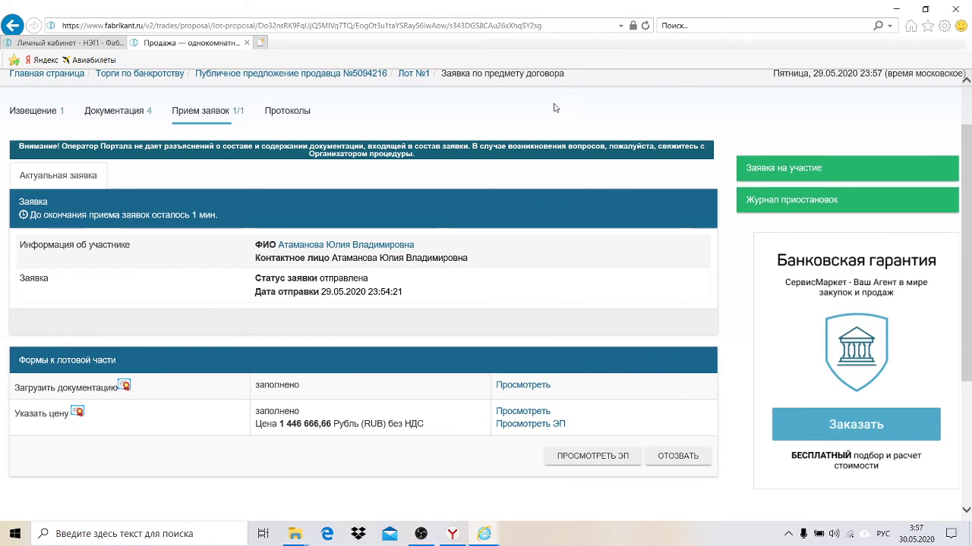
{"action": "scroll", "coordinate": [563, 142], "scroll_direction": "up", "scroll_amount": 1}
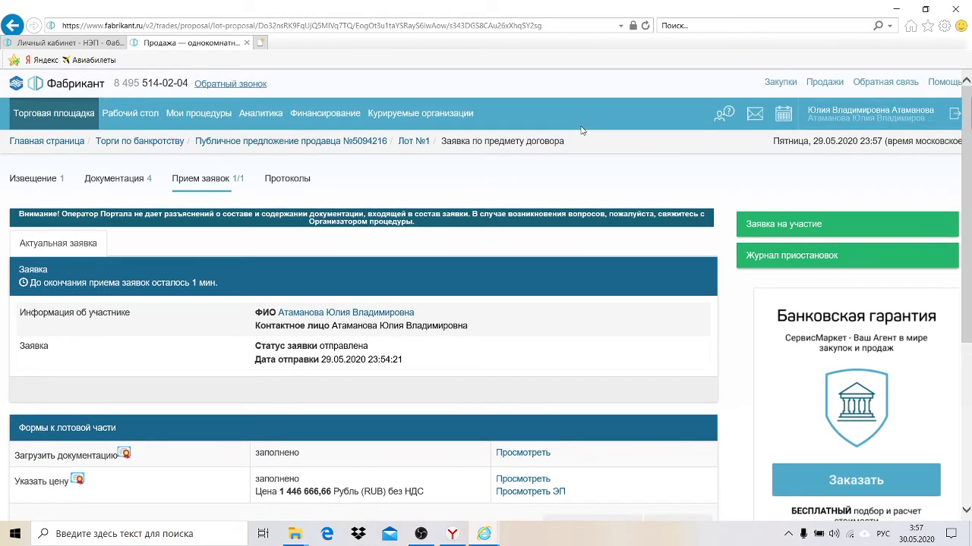
{"action": "left_click", "coordinate": [645, 27]}
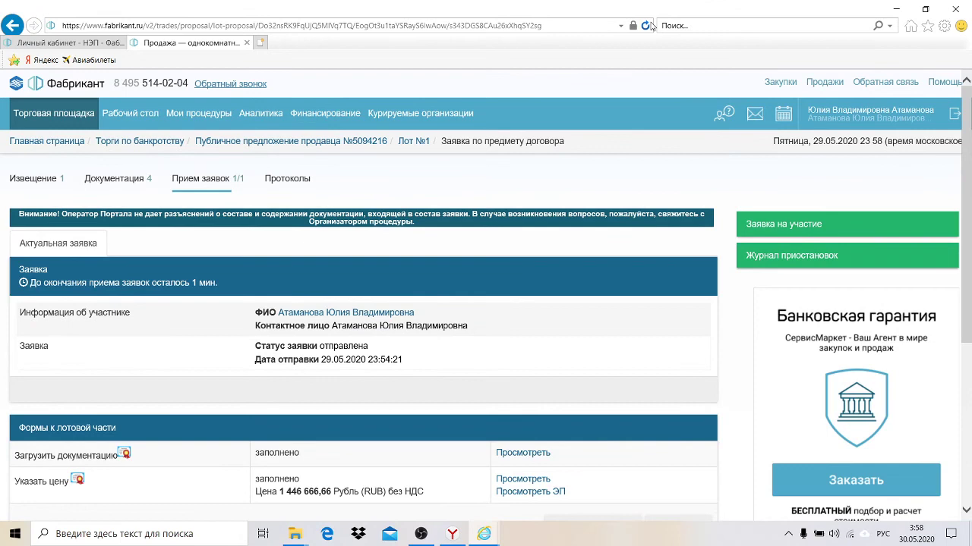
{"action": "left_click", "coordinate": [649, 27]}
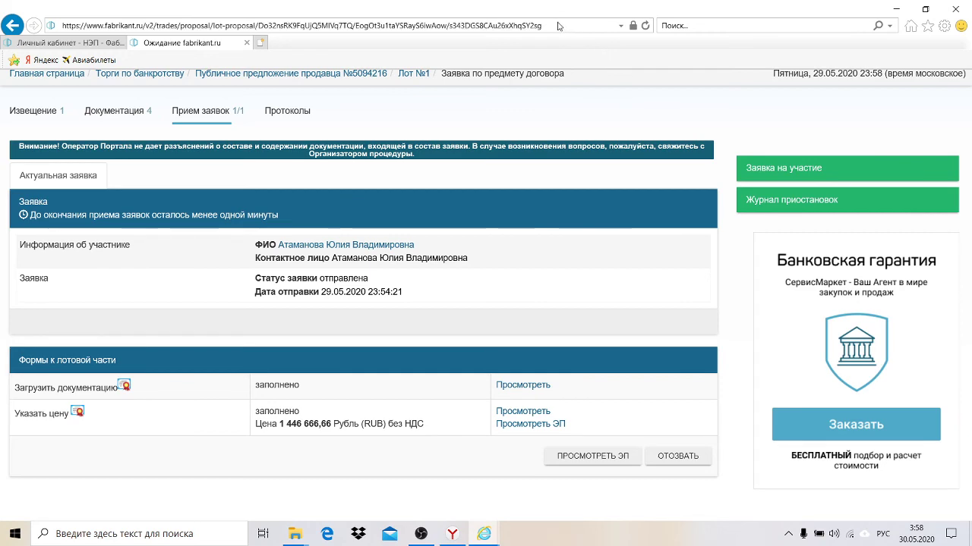
{"action": "left_click", "coordinate": [645, 26]}
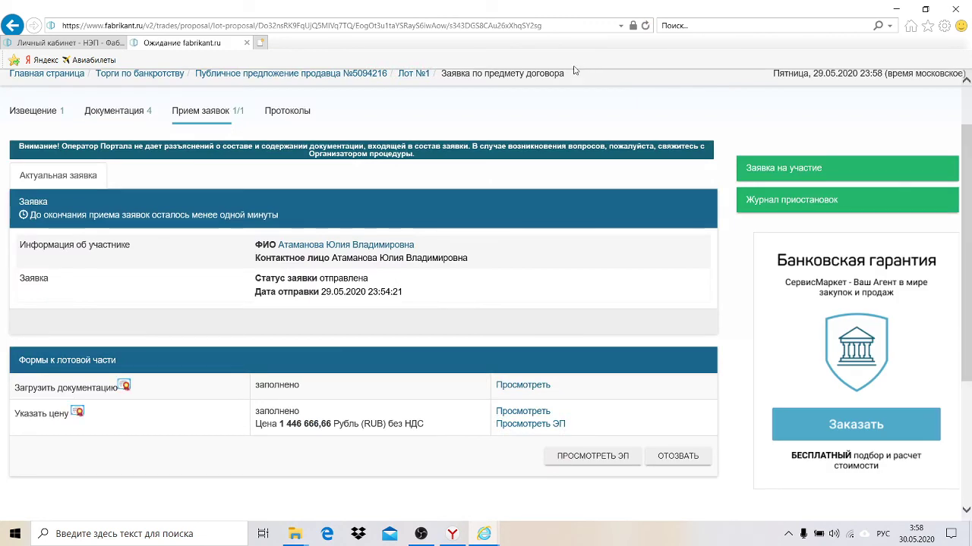
{"action": "left_click", "coordinate": [646, 26]}
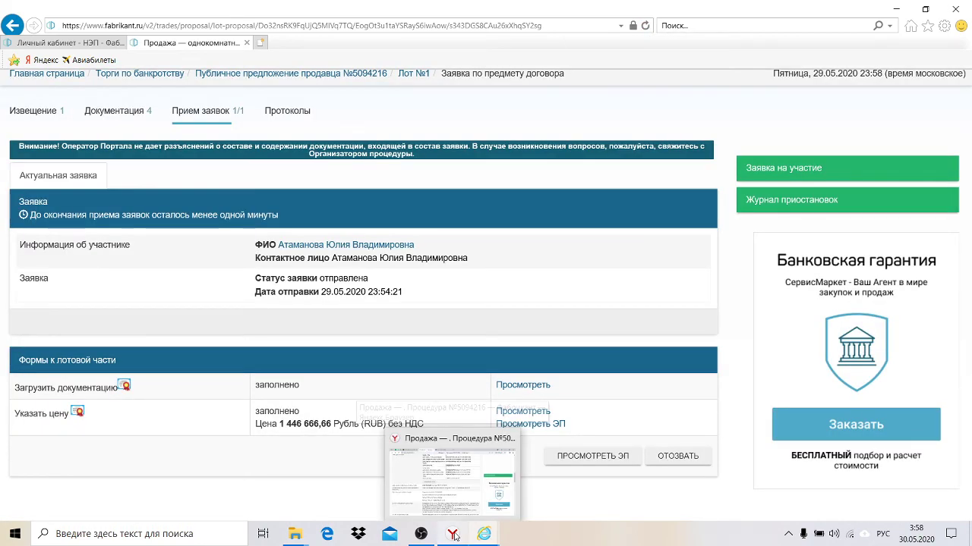
Step: Switch to Yandex Browser, reload the procedure page, and check Lot 1's remaining application time against the system clock with seconds
{"action": "left_click", "coordinate": [454, 536]}
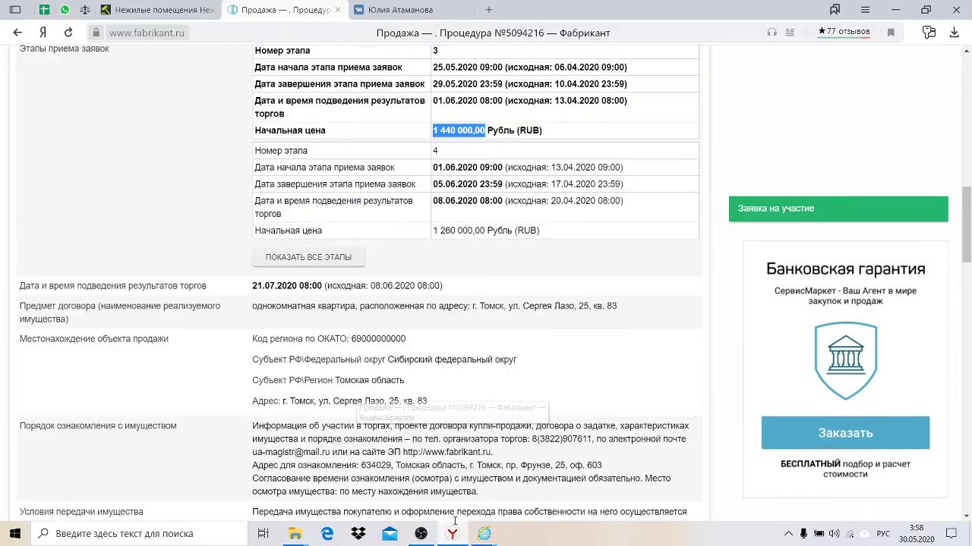
{"action": "scroll", "coordinate": [362, 198], "scroll_direction": "up", "scroll_amount": 10}
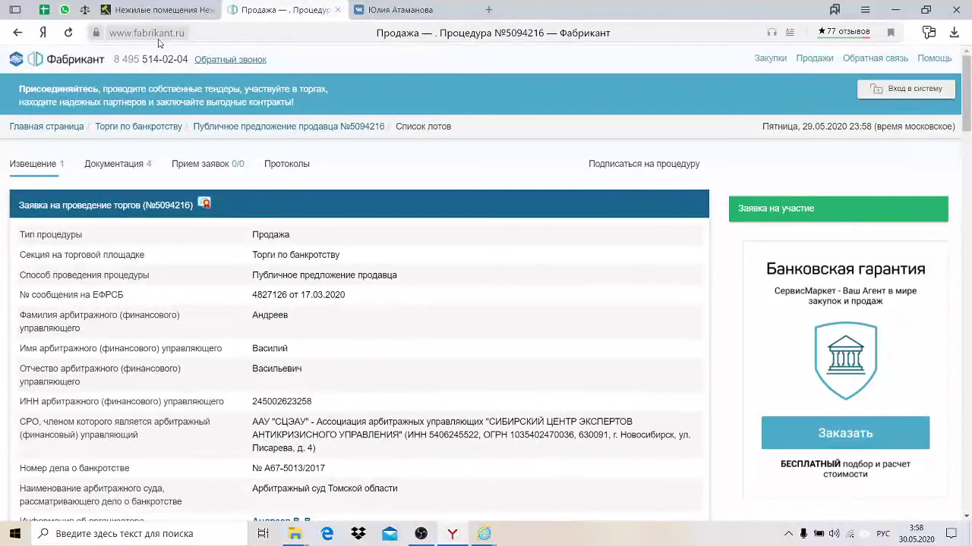
{"action": "left_click", "coordinate": [70, 34]}
{"action": "scroll", "coordinate": [229, 159], "scroll_direction": "down", "scroll_amount": 6}
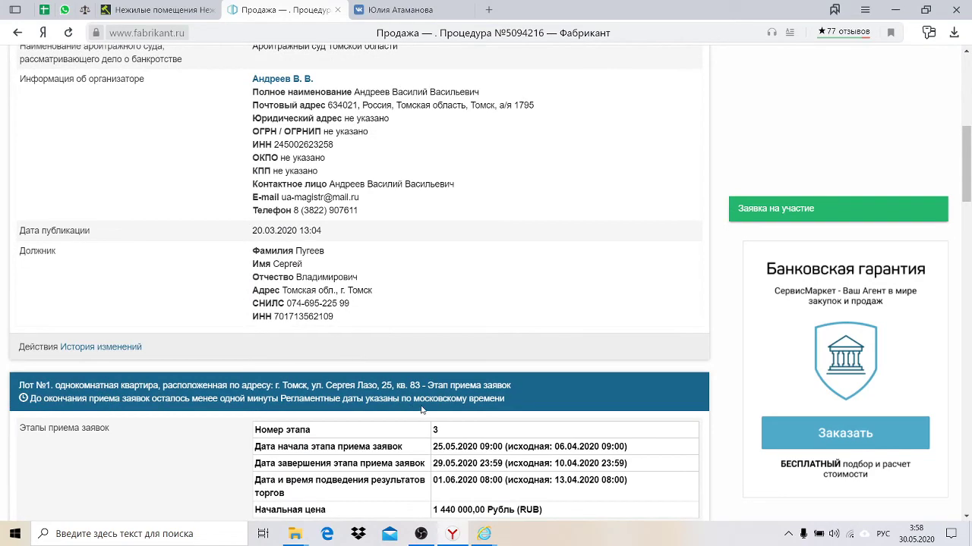
{"action": "scroll", "coordinate": [437, 364], "scroll_direction": "down", "scroll_amount": 1}
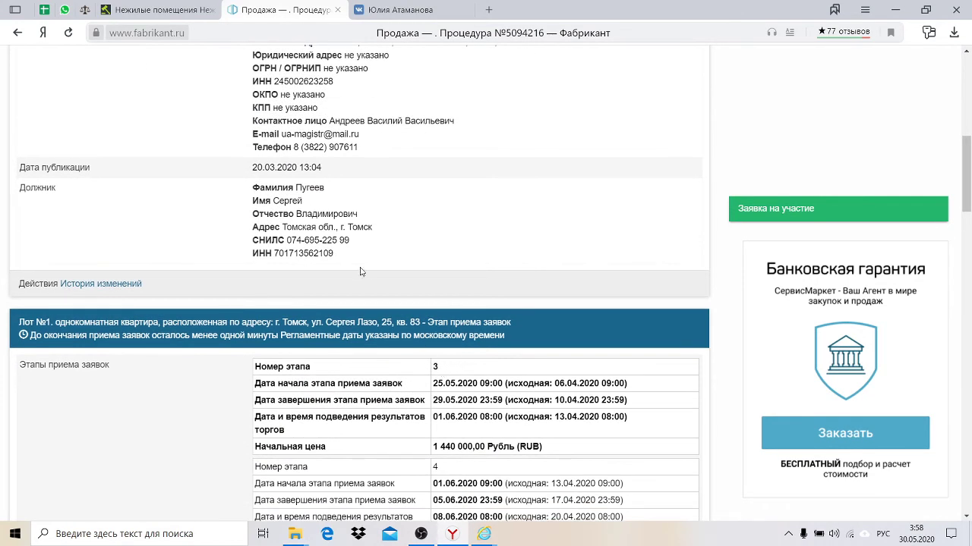
{"action": "left_click", "coordinate": [916, 534]}
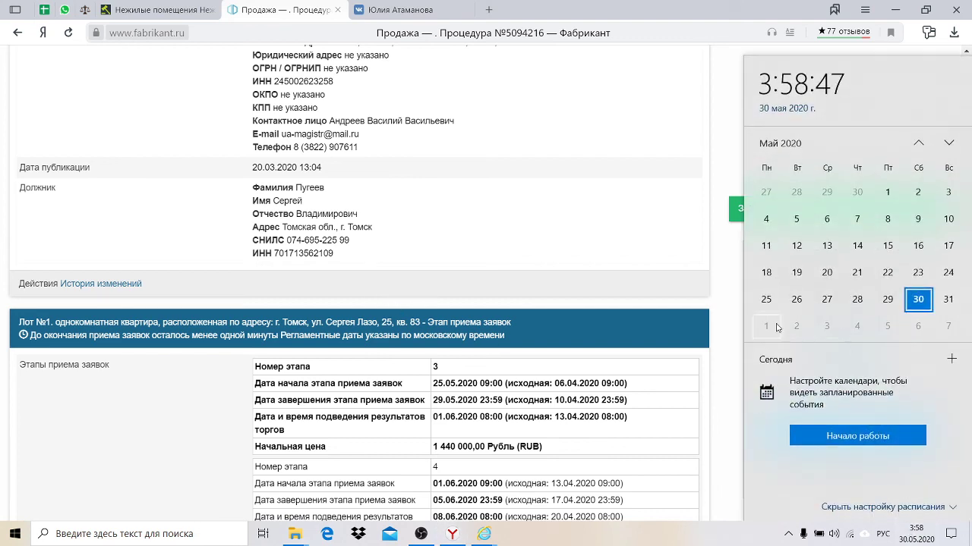
{"action": "left_click", "coordinate": [614, 431]}
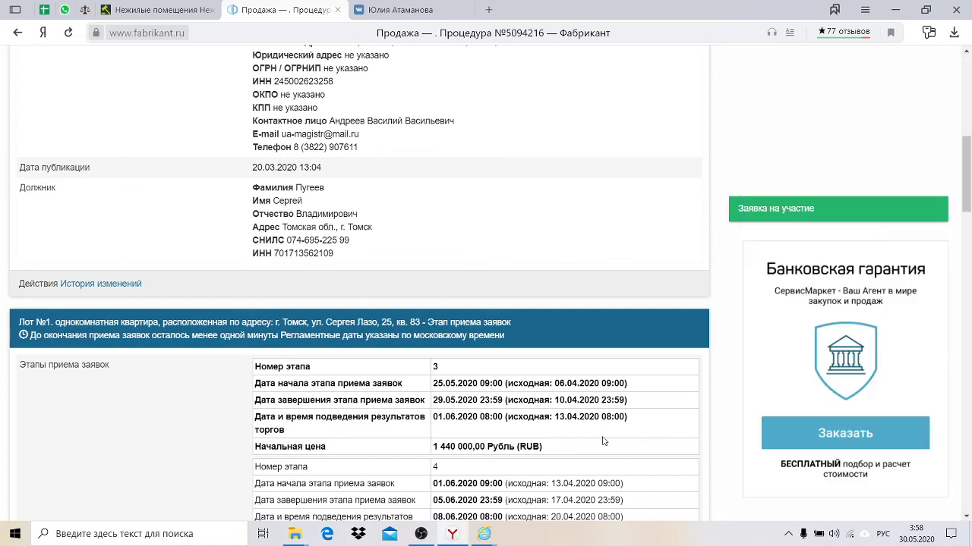
Step: Recheck the number of applications received and Lot 1's stage status on the procedure page, reloading it as the deadline passes
{"action": "scroll", "coordinate": [603, 441], "scroll_direction": "up", "scroll_amount": 7}
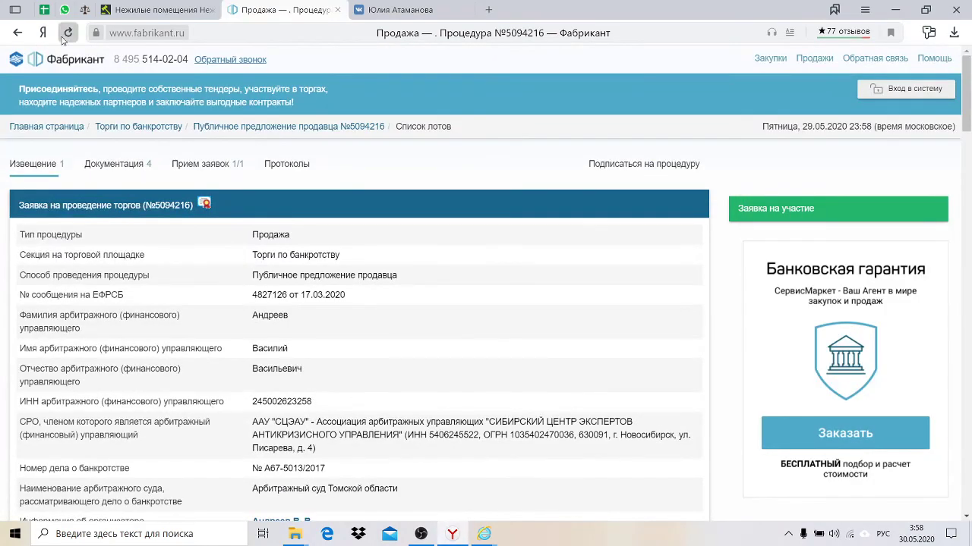
{"action": "scroll", "coordinate": [322, 285], "scroll_direction": "down", "scroll_amount": 5}
{"action": "scroll", "coordinate": [322, 284], "scroll_direction": "down", "scroll_amount": 2}
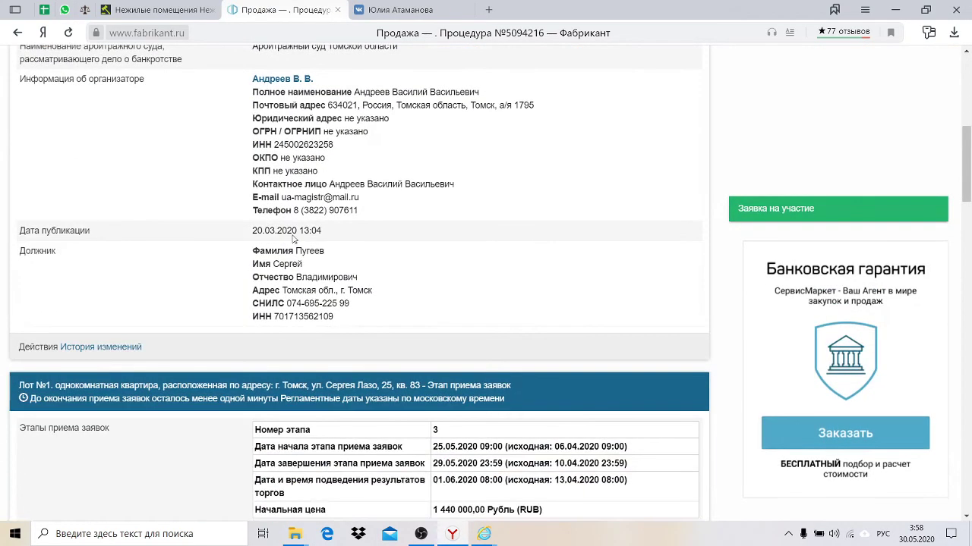
{"action": "scroll", "coordinate": [349, 298], "scroll_direction": "down", "scroll_amount": 1}
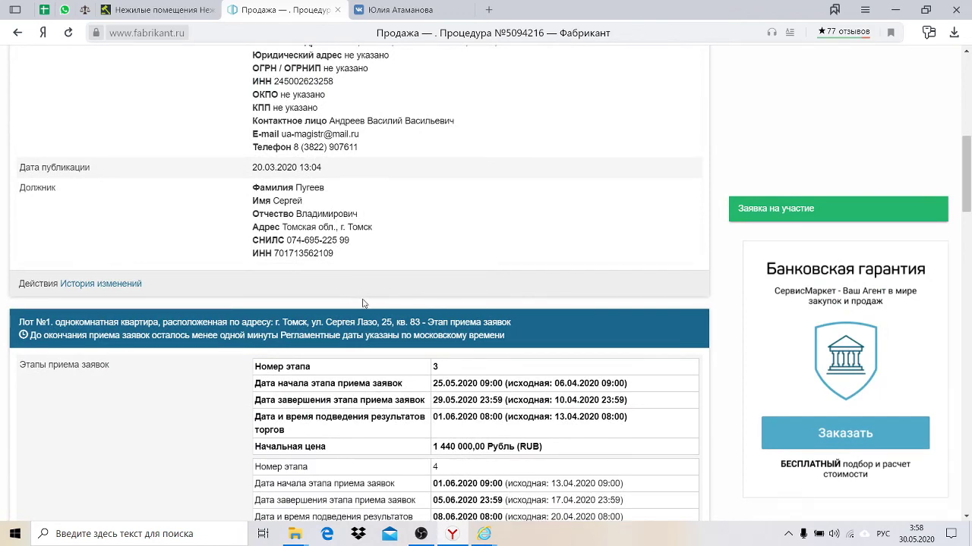
{"action": "scroll", "coordinate": [363, 304], "scroll_direction": "up", "scroll_amount": 7}
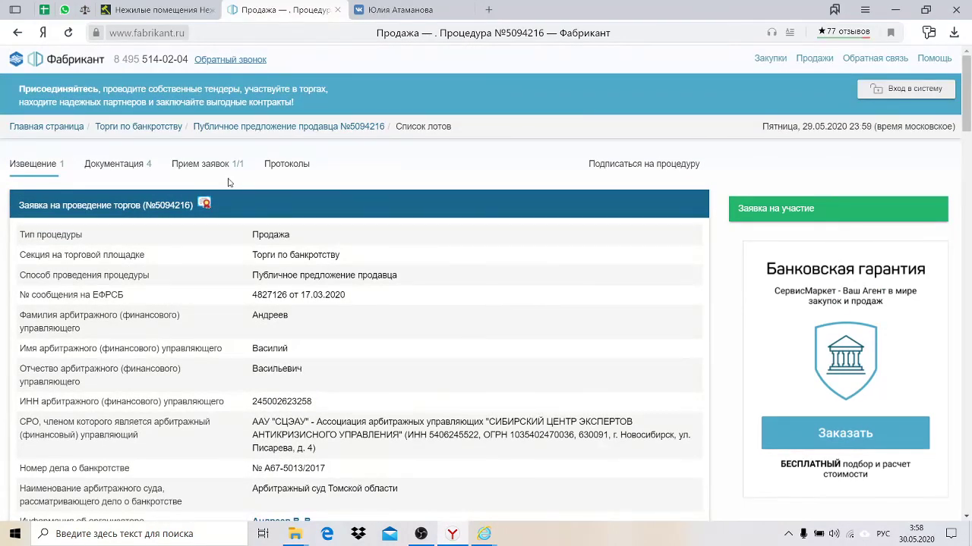
{"action": "scroll", "coordinate": [260, 198], "scroll_direction": "down", "scroll_amount": 7}
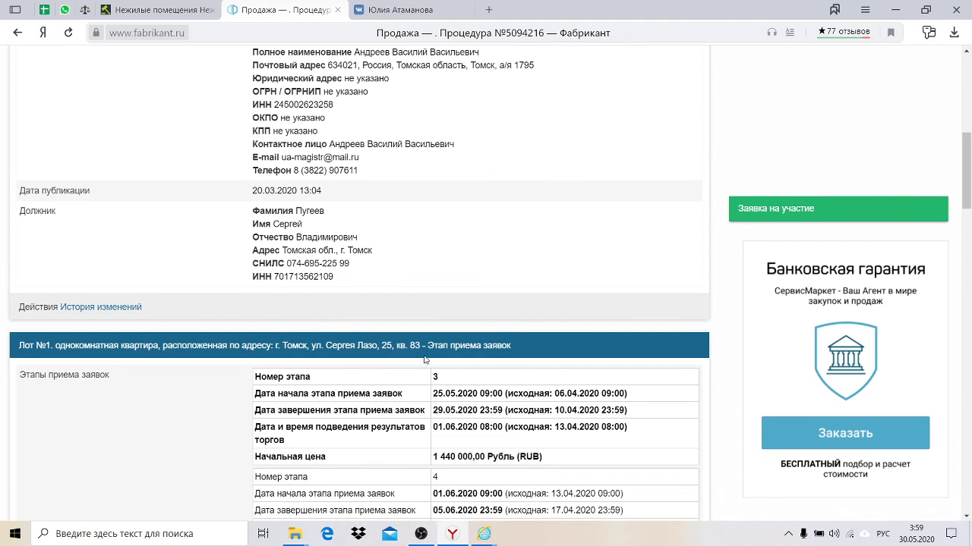
{"action": "left_click", "coordinate": [68, 32]}
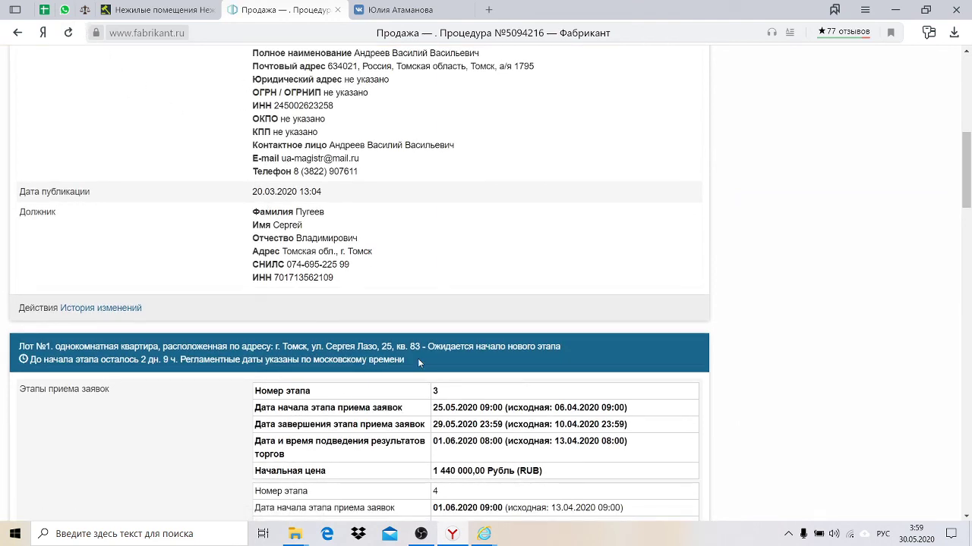
Step: Switch to Internet Explorer, reload the submitted application, and review its assigned number, submission time and bid price
{"action": "mouse_move", "coordinate": [484, 535]}
{"action": "left_click", "coordinate": [535, 504]}
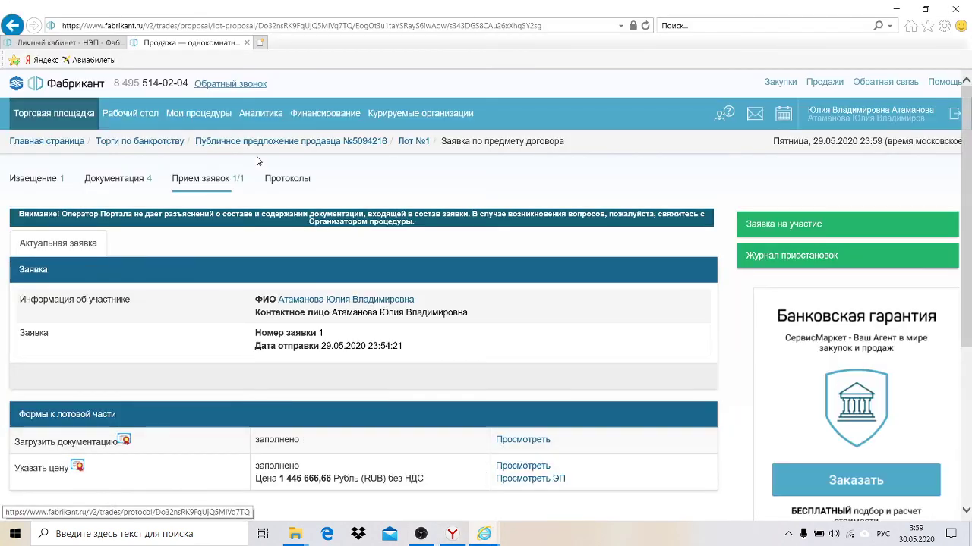
{"action": "left_click", "coordinate": [645, 25]}
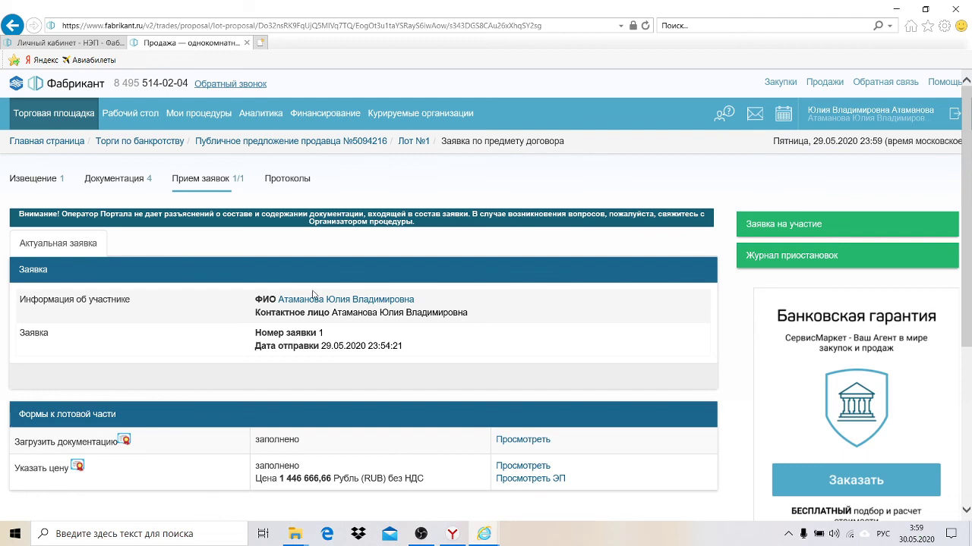
{"action": "scroll", "coordinate": [411, 362], "scroll_direction": "down", "scroll_amount": 3}
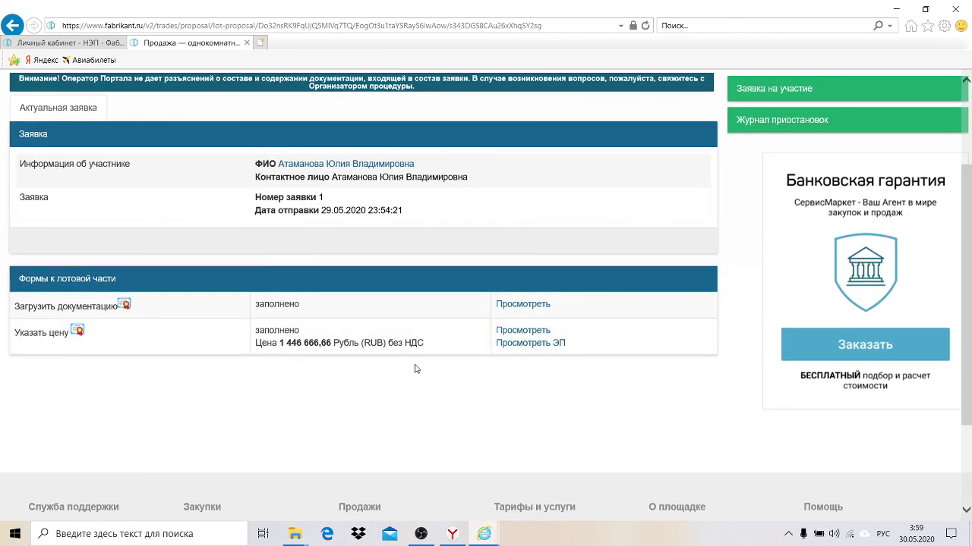
{"action": "left_click", "coordinate": [456, 537]}
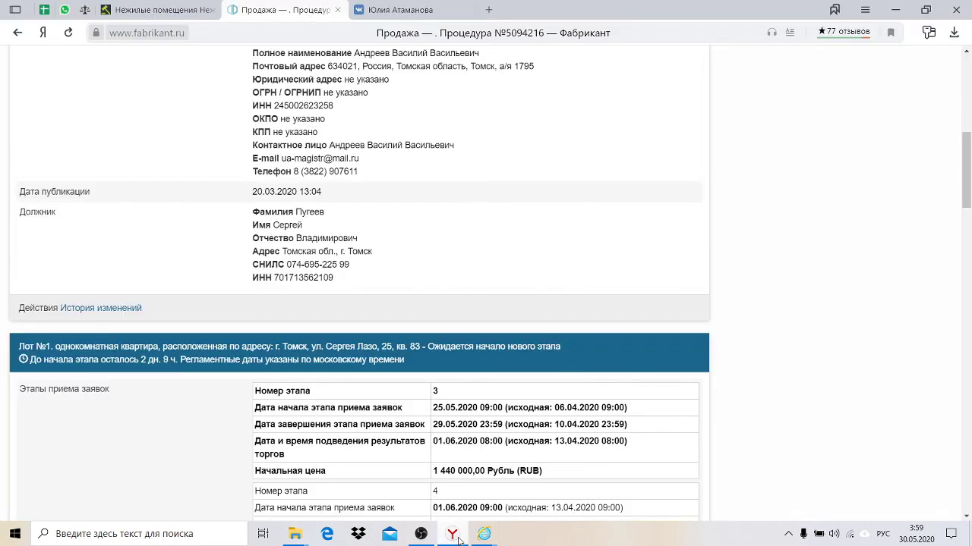
{"action": "left_click", "coordinate": [421, 534]}
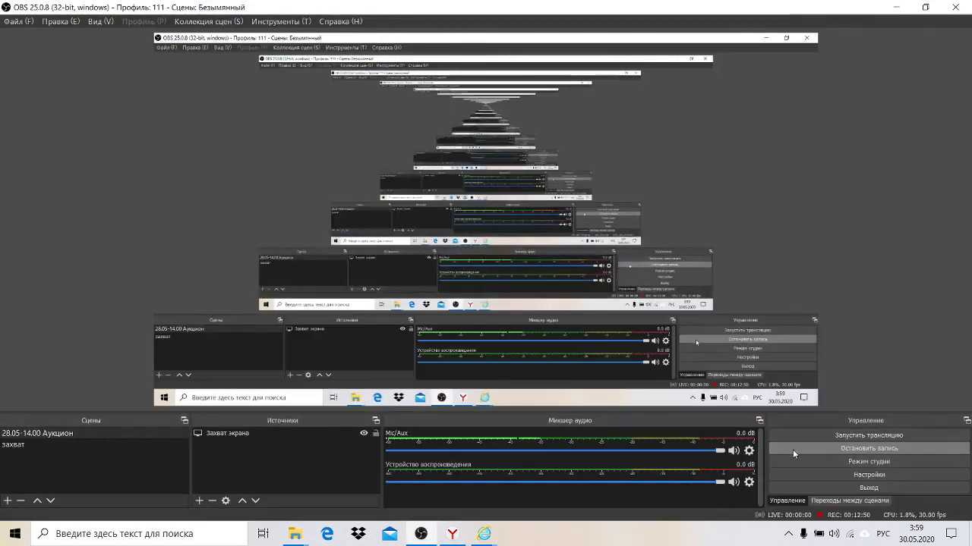